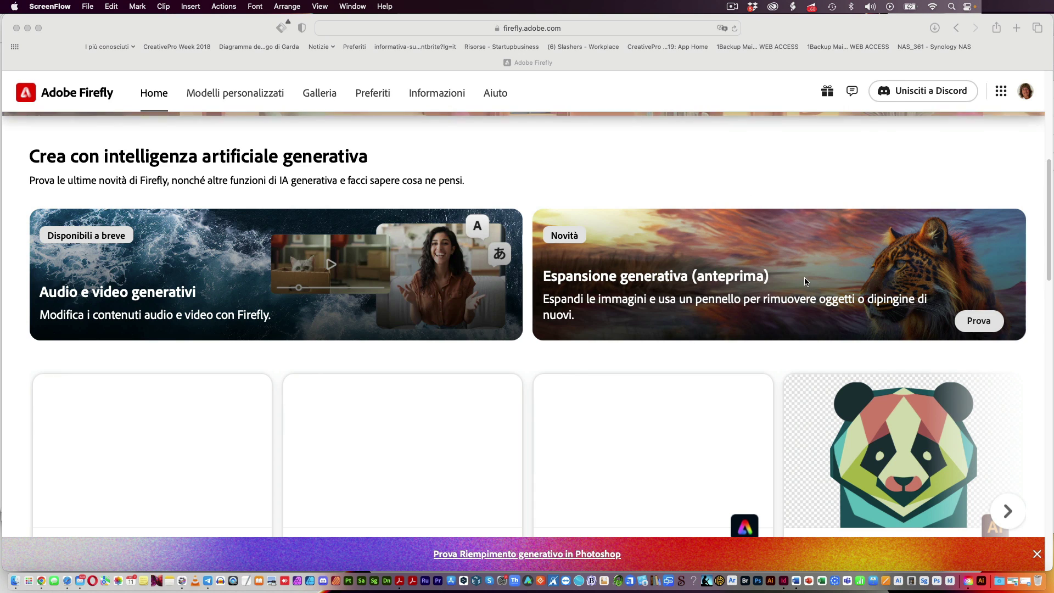
# Open Firefly's Generative Expand editor with the leopard-lion painting on a Widescreen 16:9 canvas.
pyautogui.click(980, 322)
pyautogui.click(980, 322)
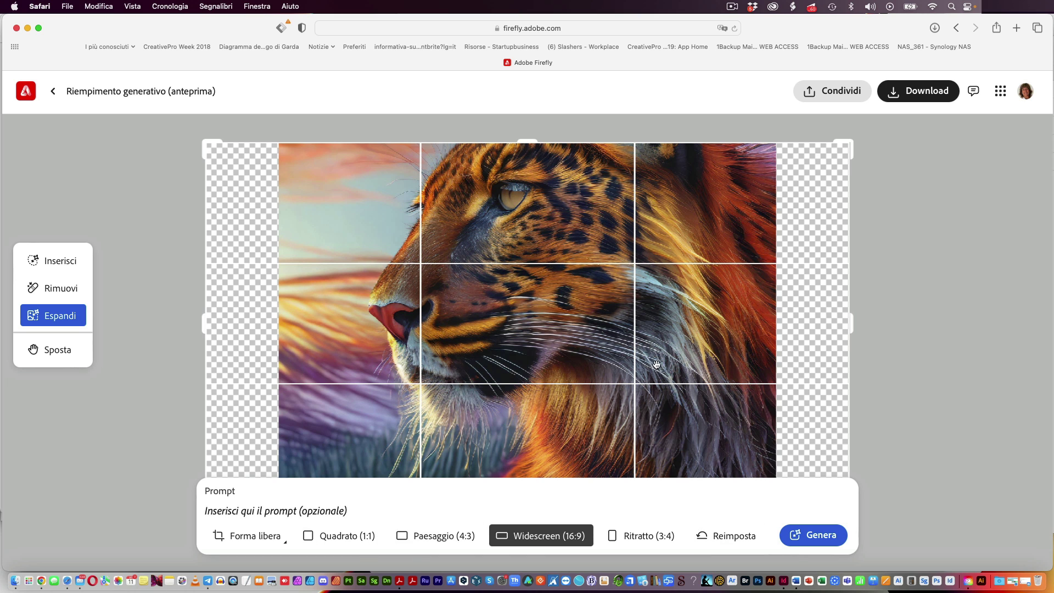
# Drag the free-form frame to add empty canvas above, right of and below the painting.
pyautogui.scroll(2, 503, 181)
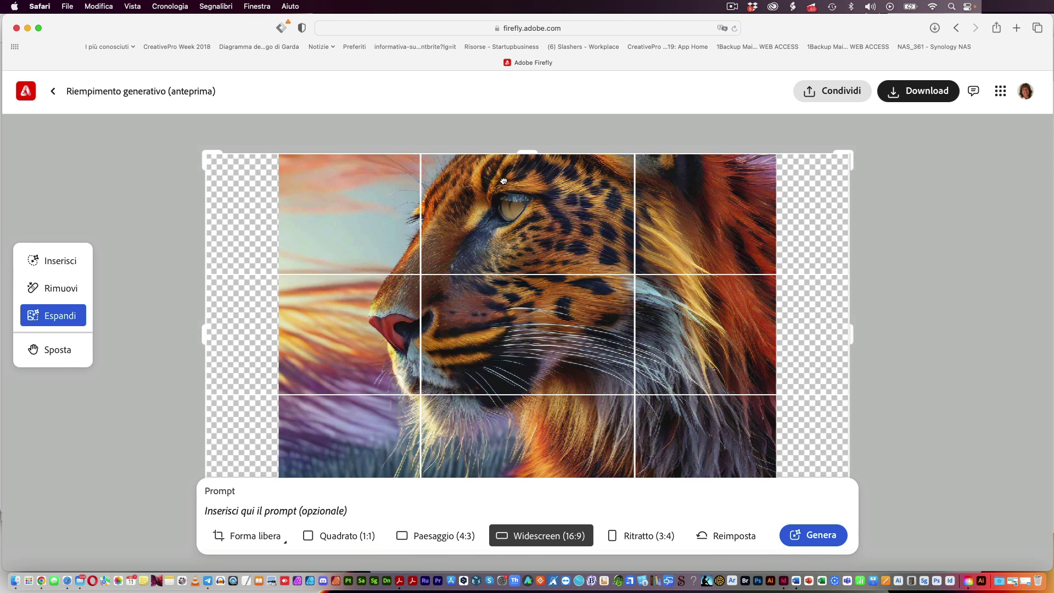
pyautogui.scroll(5, 503, 181)
pyautogui.moveTo(528, 205); pyautogui.dragTo(530, 170)
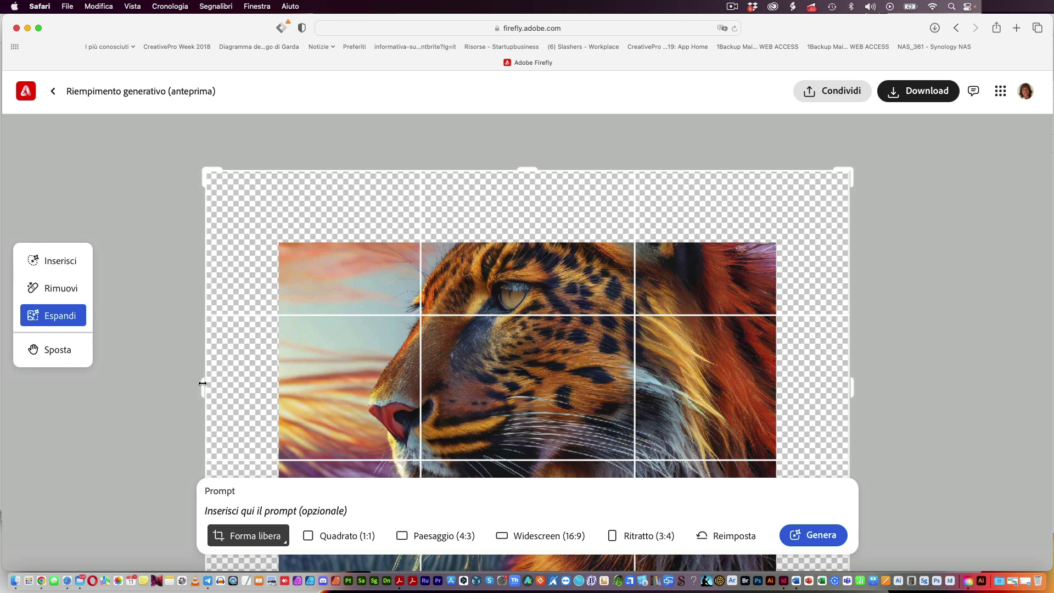
pyautogui.moveTo(202, 383); pyautogui.dragTo(240, 383)
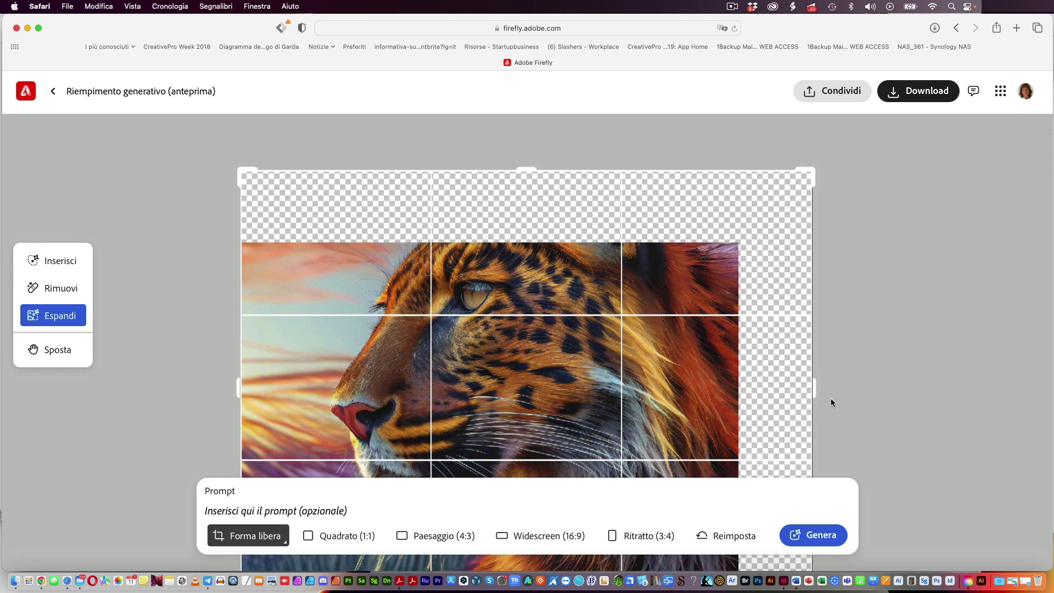
pyautogui.scroll(-3, 831, 402)
pyautogui.scroll(-10, 831, 402)
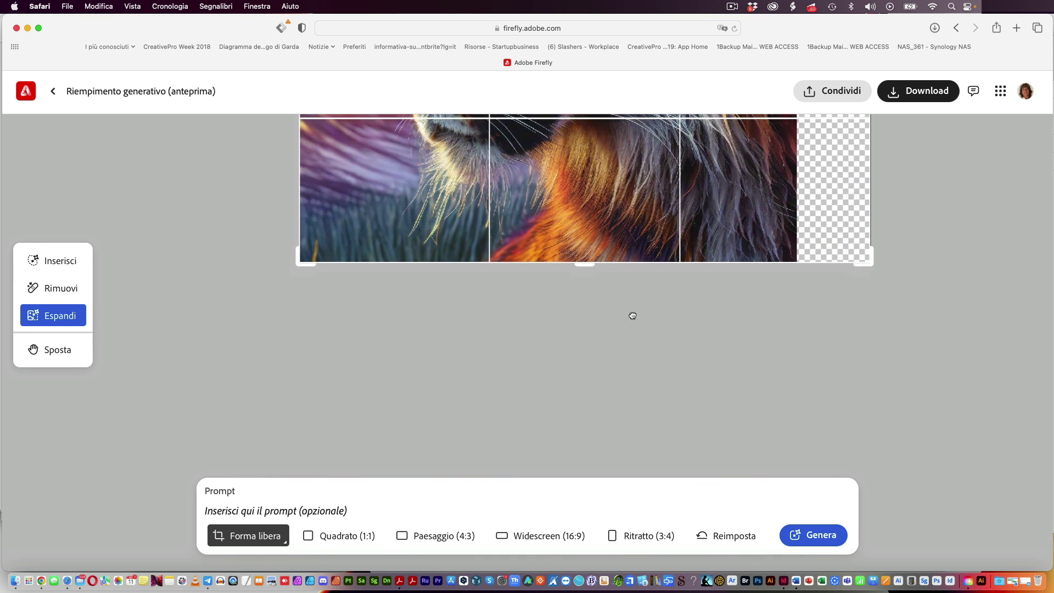
pyautogui.moveTo(582, 265)
pyautogui.mouseDown()
pyautogui.moveTo(584, 292)
pyautogui.moveTo(680, 320)
pyautogui.mouseUp()
pyautogui.scroll(5, 686, 318)
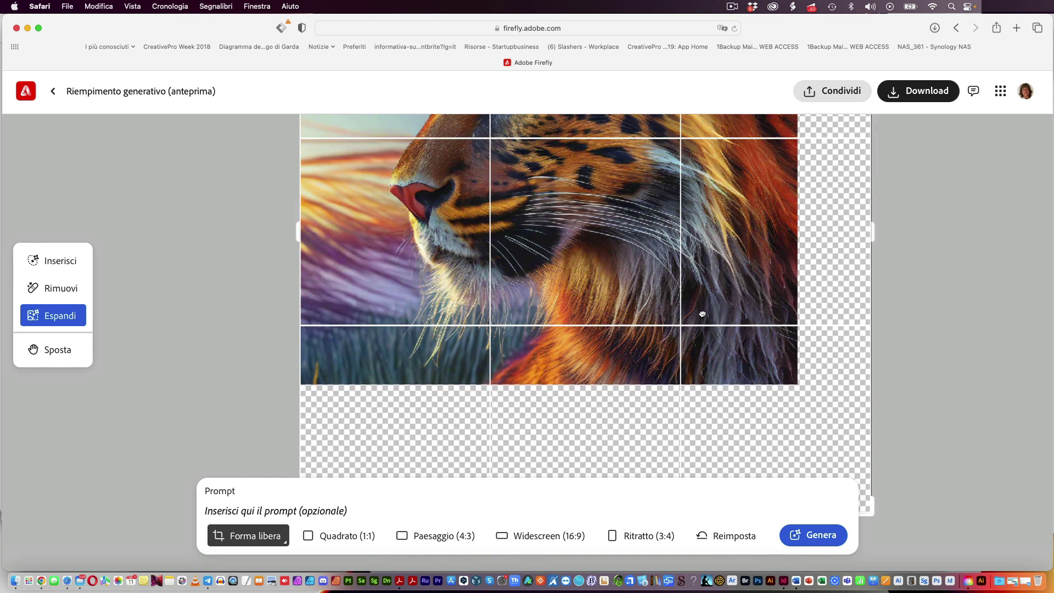
pyautogui.scroll(3, 703, 314)
pyautogui.scroll(2, 702, 314)
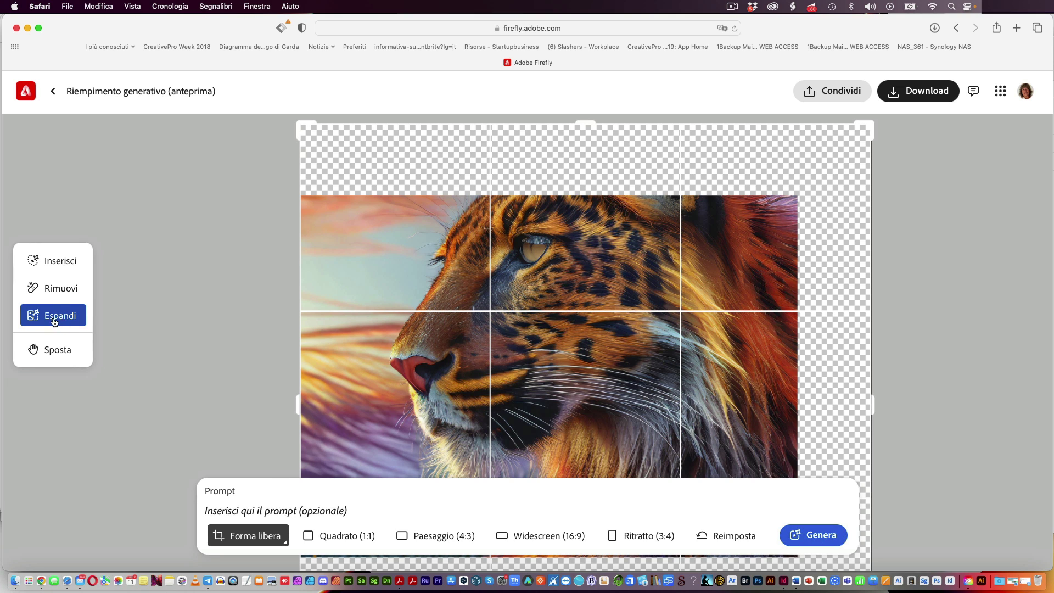
# Generate fill for the expanded empty areas and preview the three variations.
pyautogui.click(803, 533)
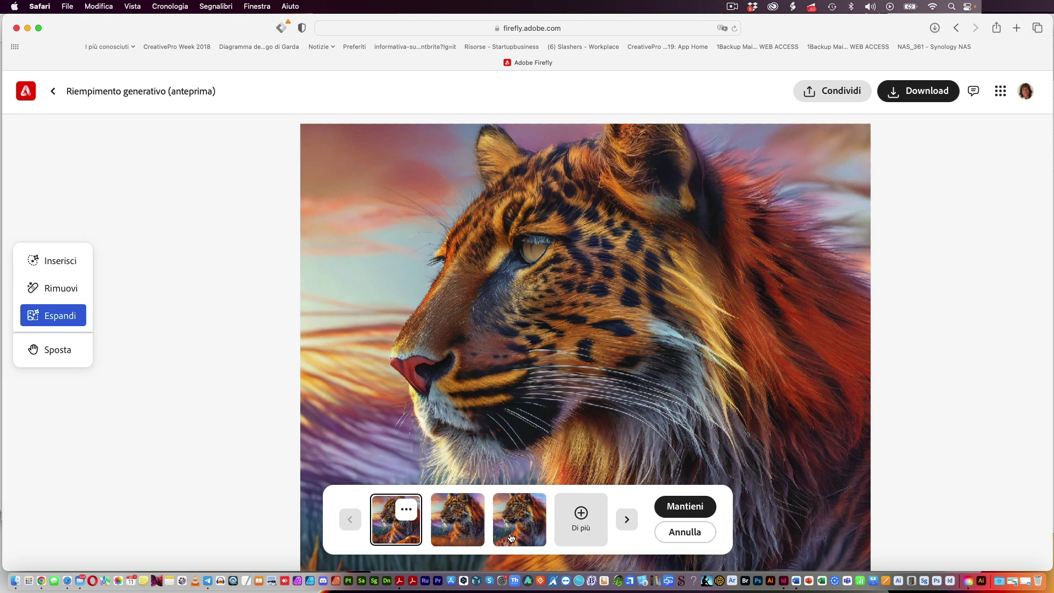
pyautogui.click(460, 530)
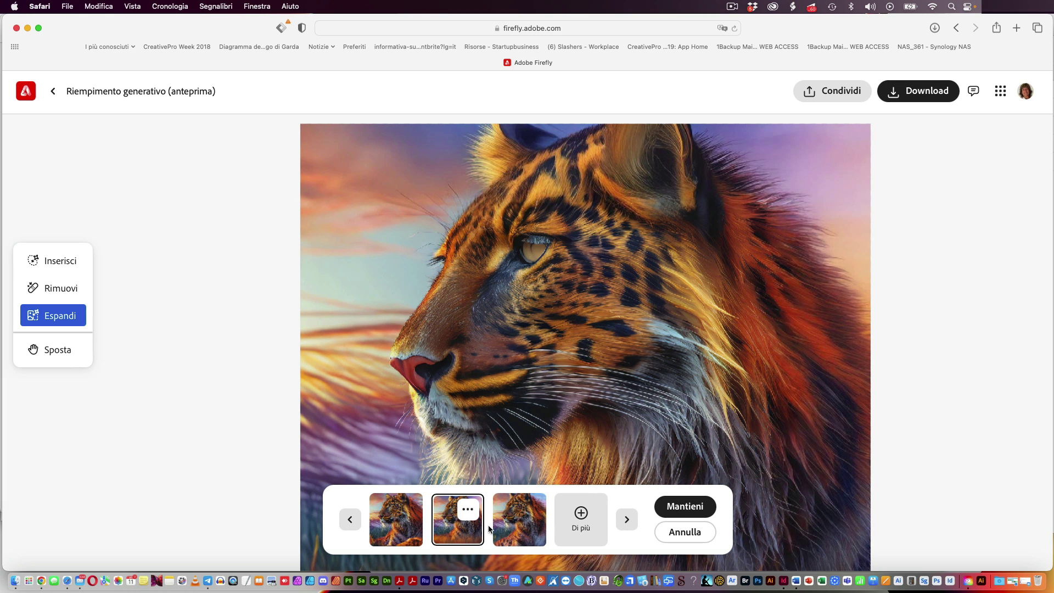
pyautogui.click(525, 530)
pyautogui.scroll(-5, 708, 439)
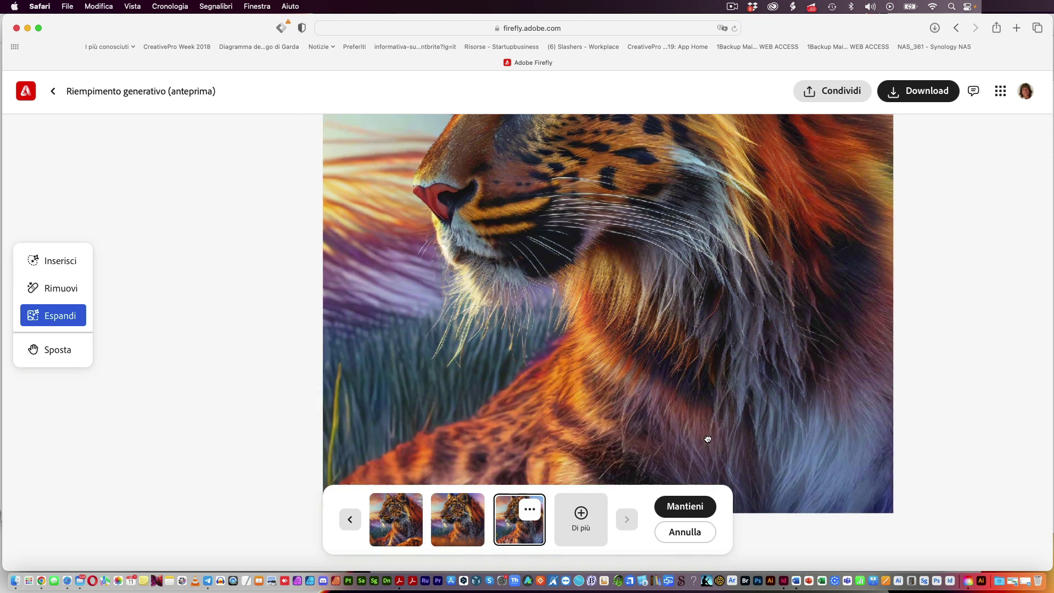
pyautogui.scroll(5, 709, 439)
pyautogui.hscroll(5, 708, 439)
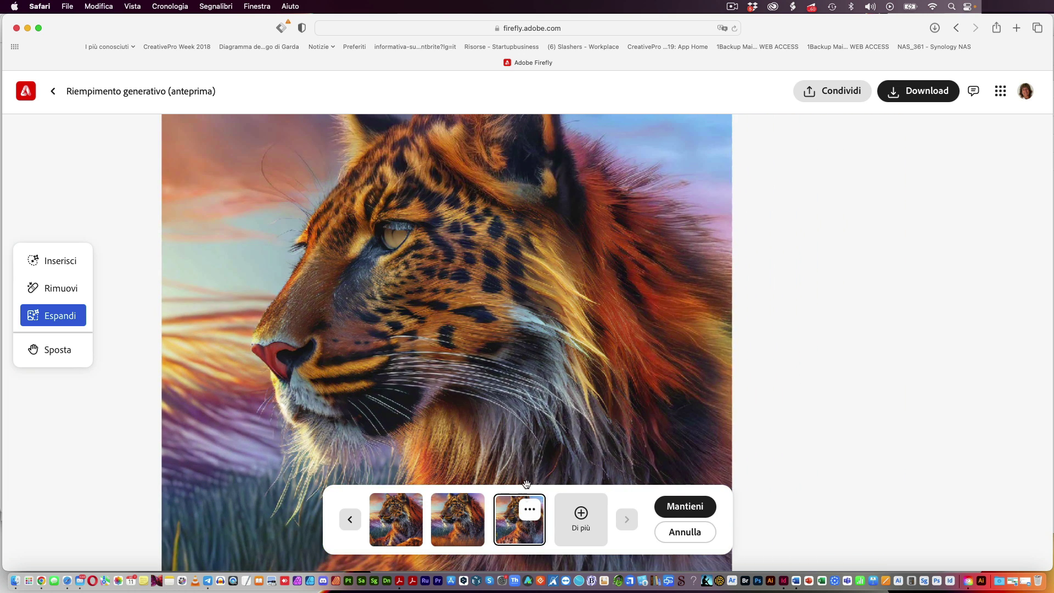
# Compare the variations again and keep the second, showing the full head and ears.
pyautogui.click(399, 525)
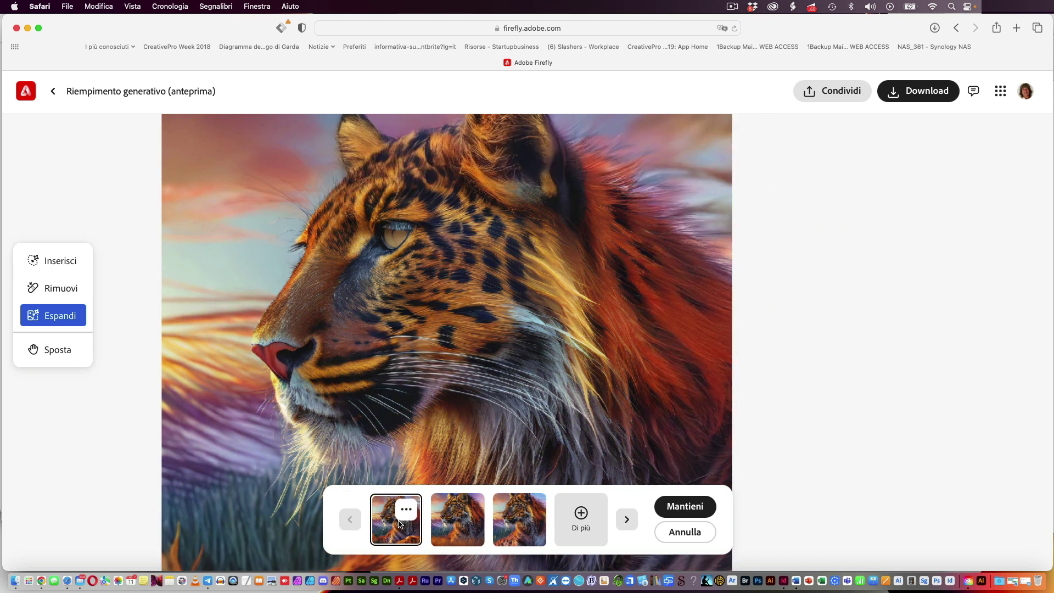
pyautogui.click(440, 527)
pyautogui.scroll(3, 491, 421)
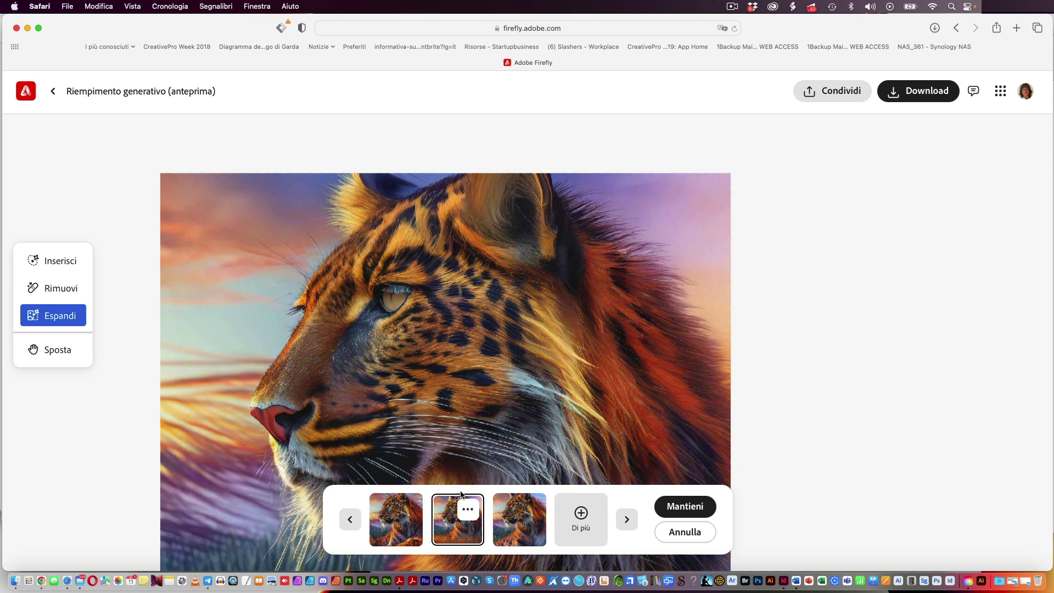
pyautogui.click(521, 531)
pyautogui.click(464, 527)
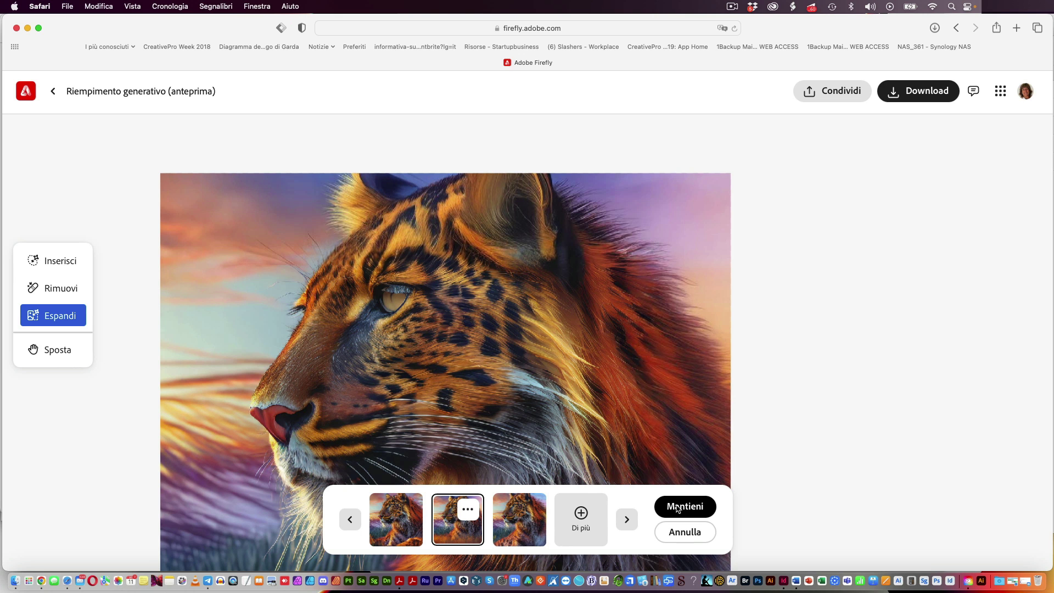
pyautogui.click(677, 508)
# Extend the canvas upward again and generate fill for the new sky area.
pyautogui.moveTo(440, 174); pyautogui.dragTo(444, 132)
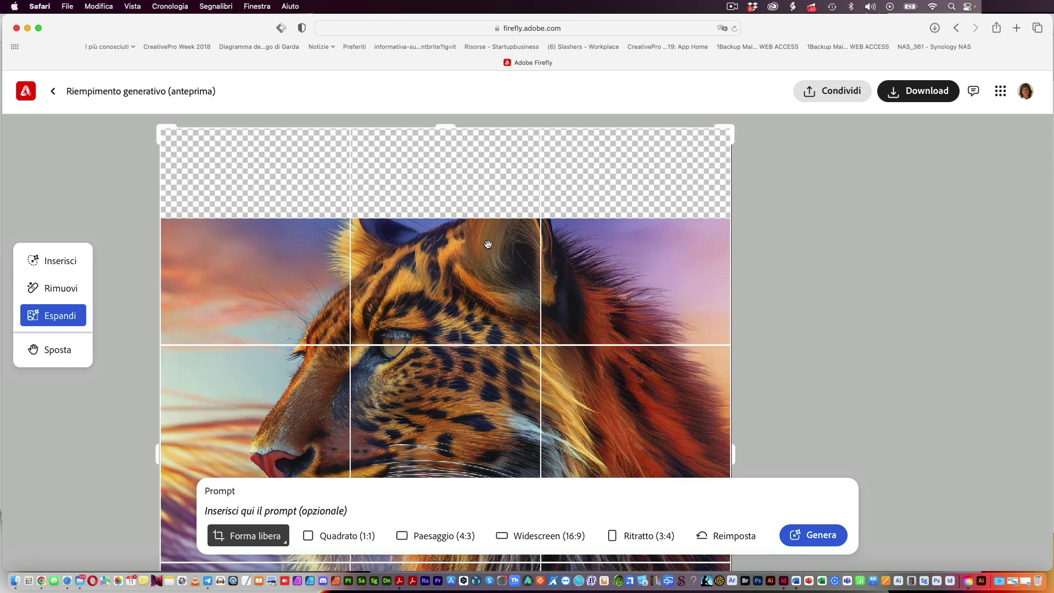
pyautogui.scroll(-2, 525, 346)
pyautogui.scroll(-3, 525, 346)
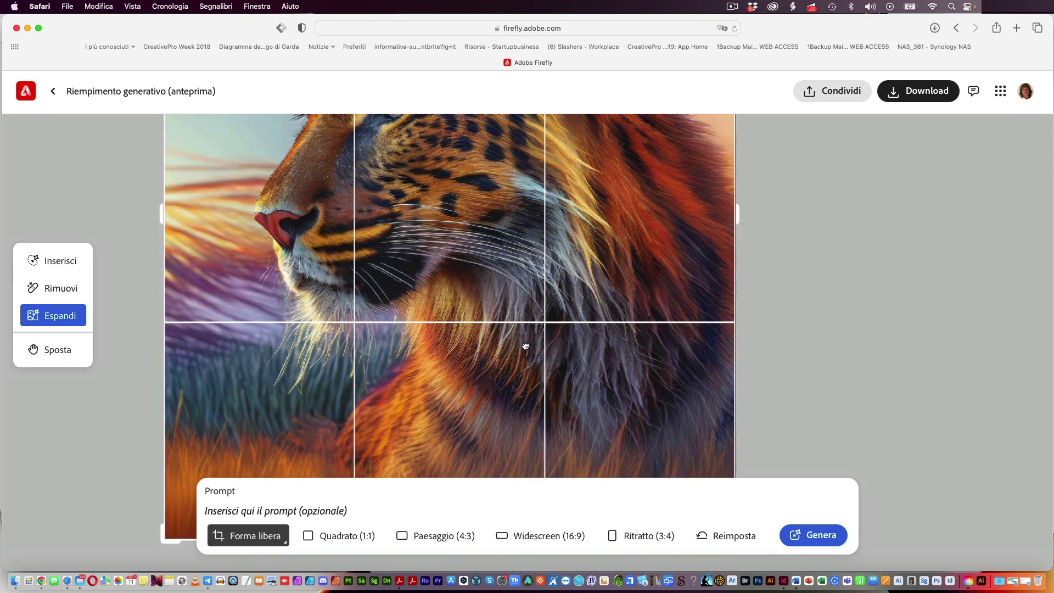
pyautogui.scroll(3, 642, 414)
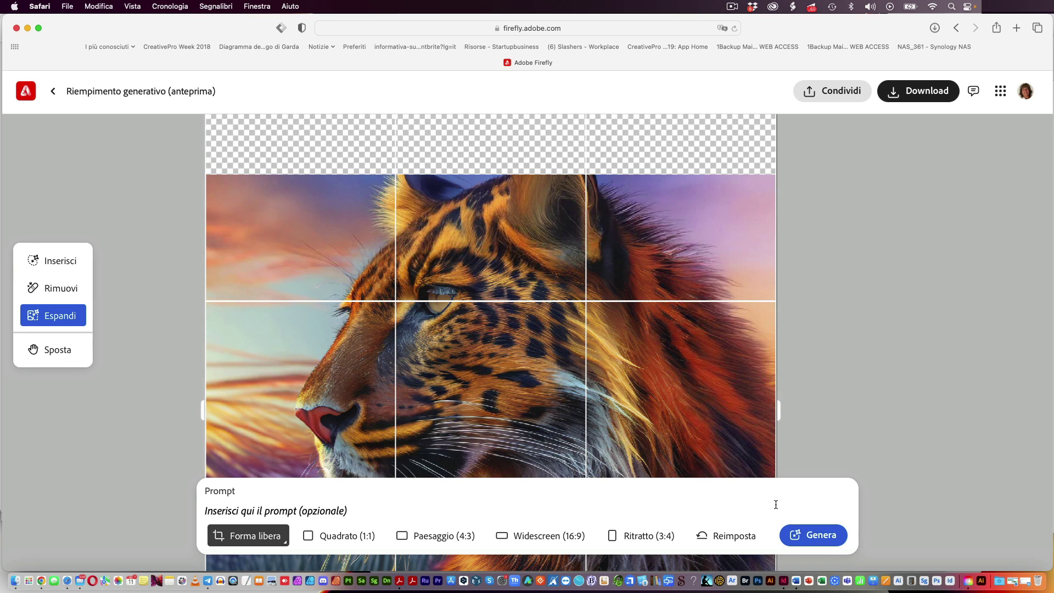
pyautogui.click(813, 535)
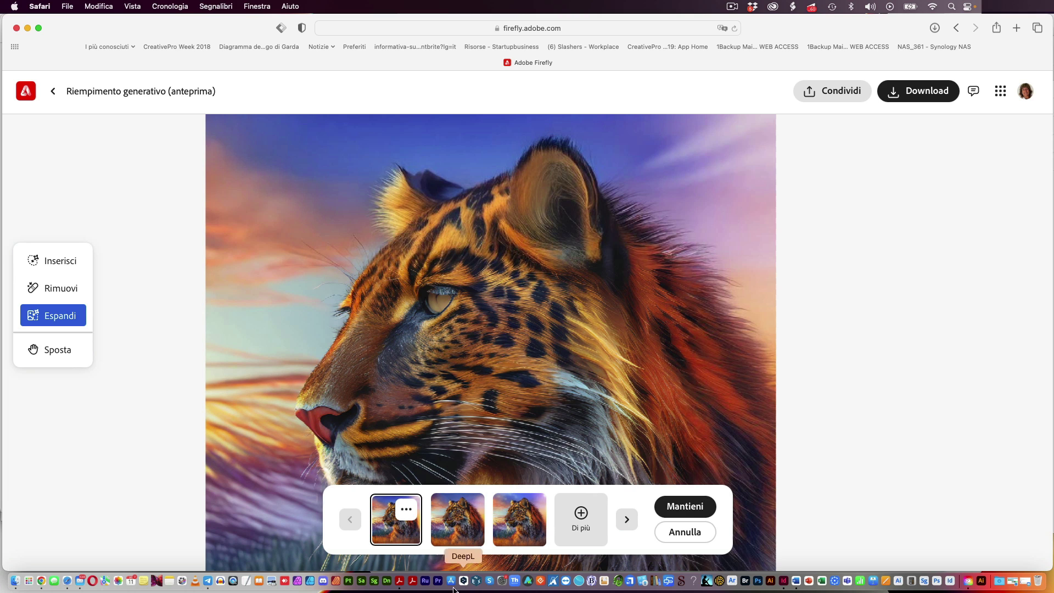
# Compare the three new variations and keep the first, adding sky above the head.
pyautogui.click(471, 520)
pyautogui.click(516, 518)
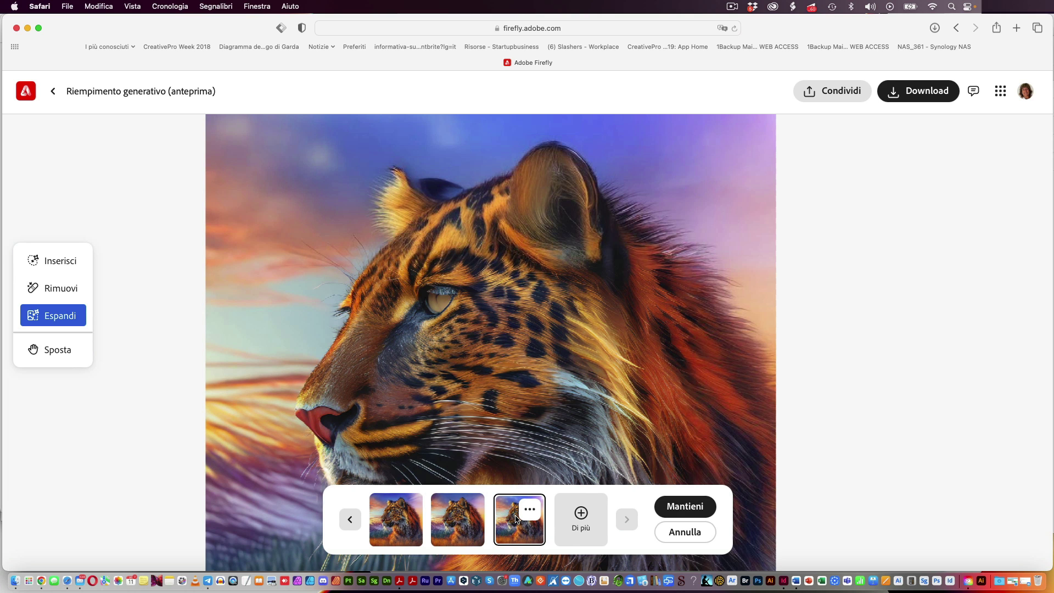
pyautogui.click(438, 526)
pyautogui.click(392, 524)
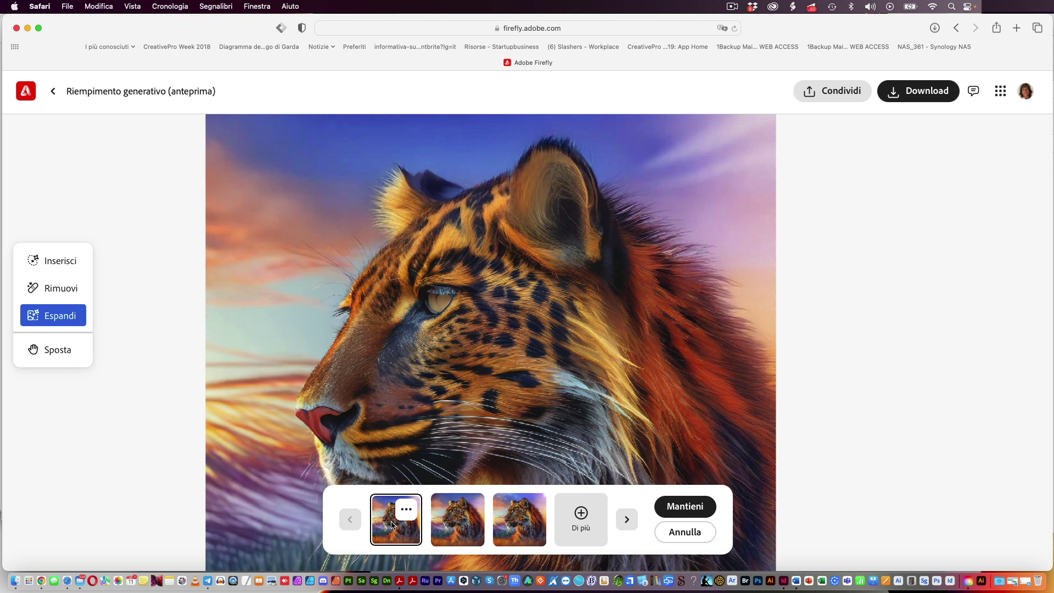
pyautogui.click(434, 527)
pyautogui.click(387, 527)
pyautogui.scroll(-5, 614, 433)
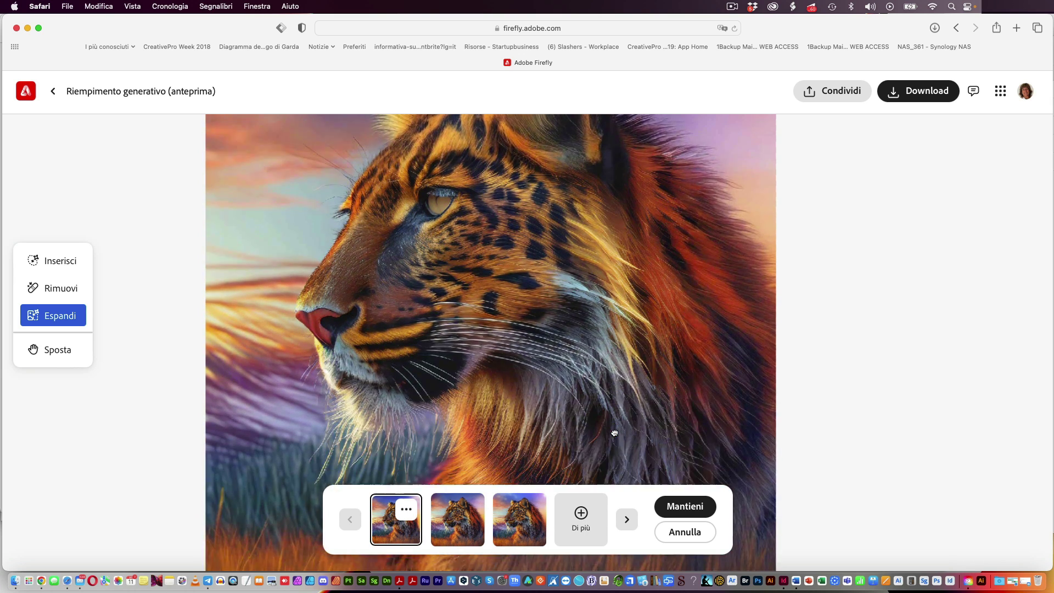
pyautogui.scroll(1, 614, 433)
pyautogui.scroll(5, 614, 433)
pyautogui.scroll(3, 614, 433)
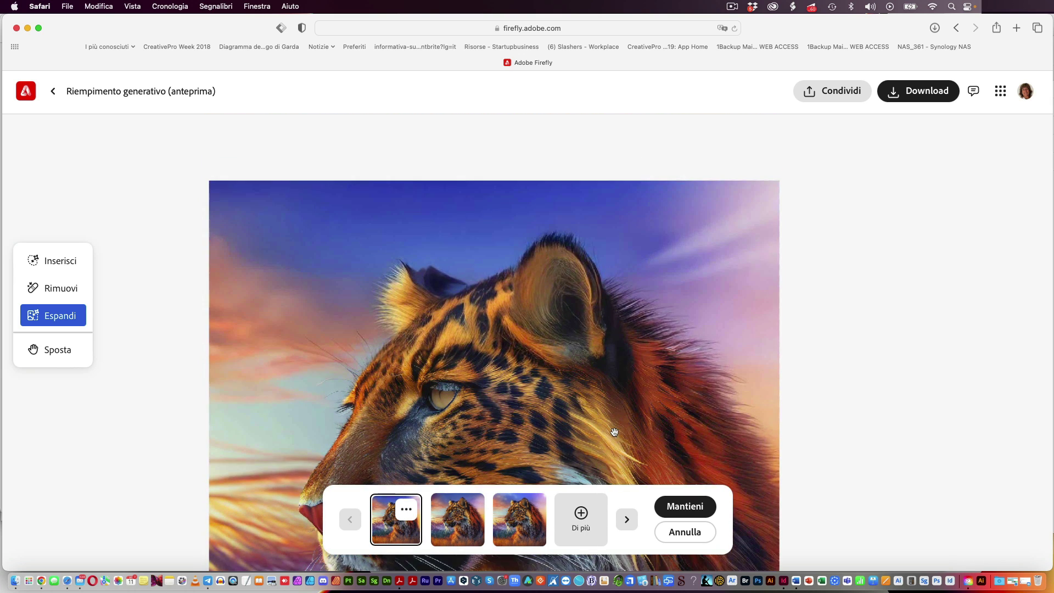
pyautogui.click(683, 506)
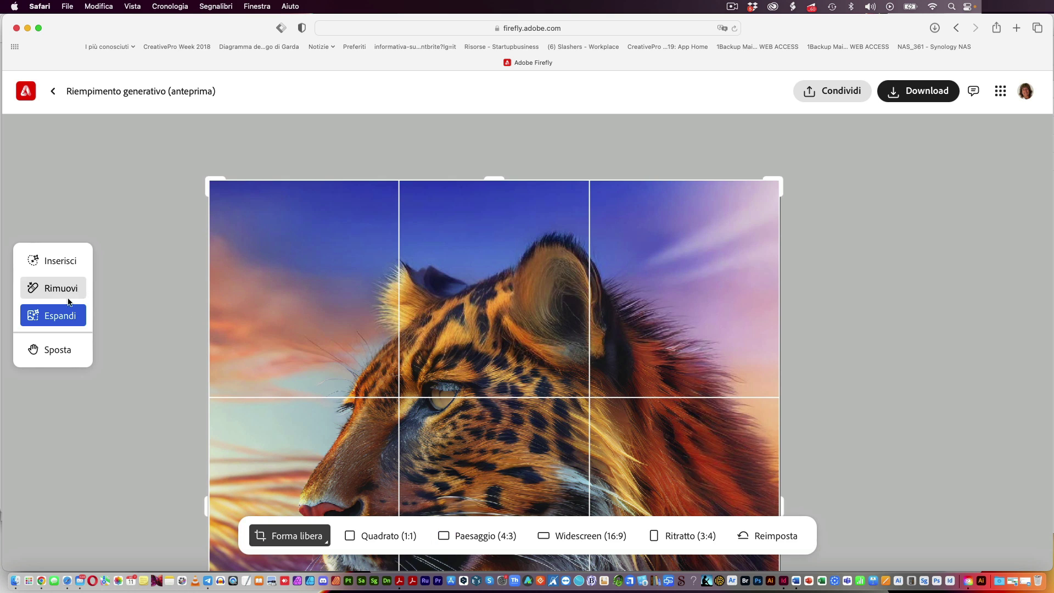
# Switch to Insert mode and brush the upper-right sky above the leopard's head.
pyautogui.click(47, 263)
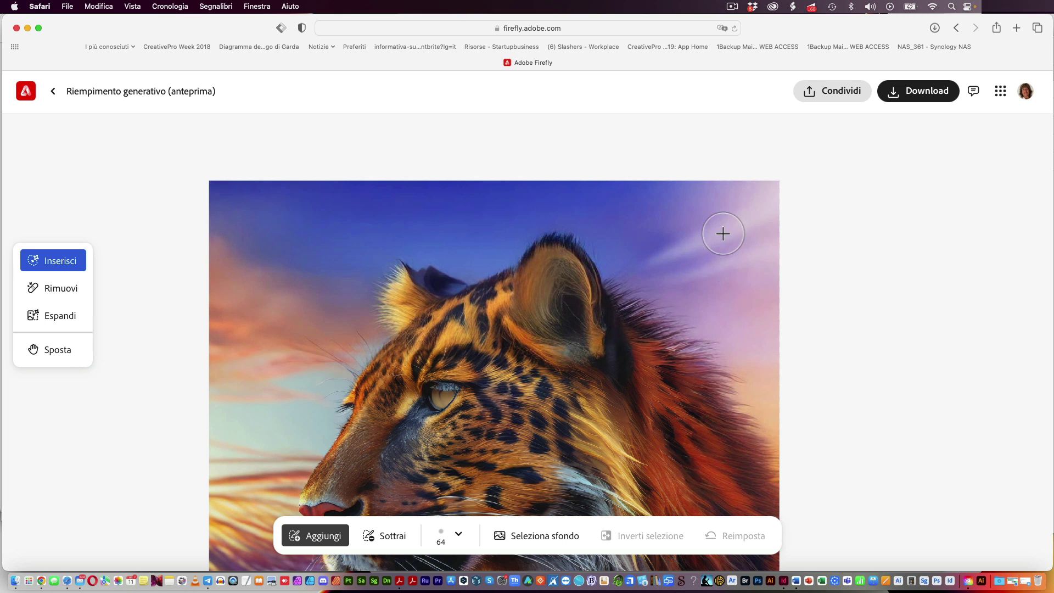
pyautogui.moveTo(723, 233)
pyautogui.mouseDown()
pyautogui.moveTo(689, 216)
pyautogui.moveTo(665, 241)
pyautogui.mouseUp()
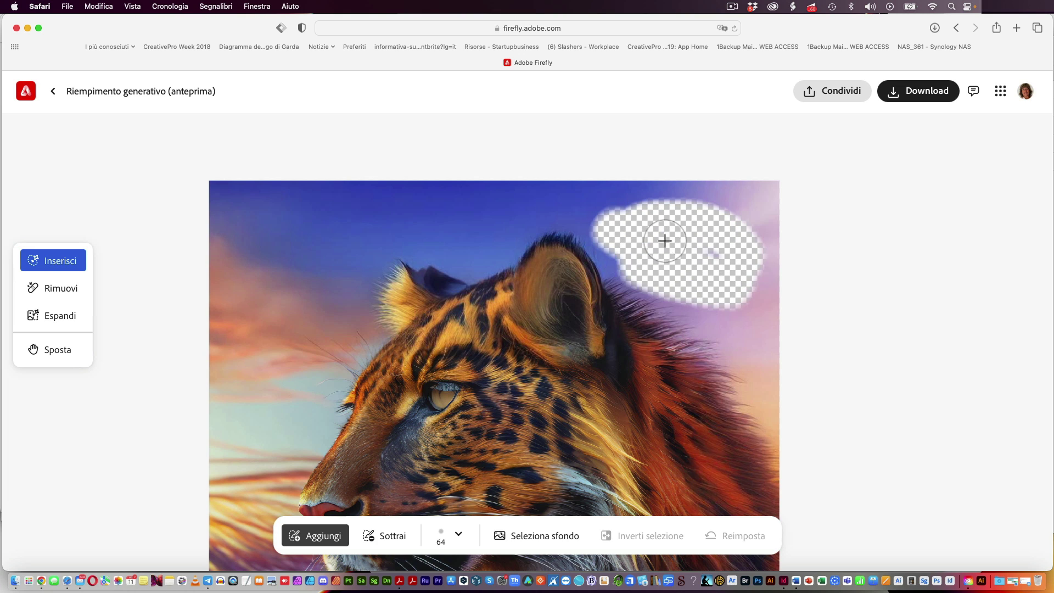
pyautogui.moveTo(665, 240); pyautogui.dragTo(732, 284)
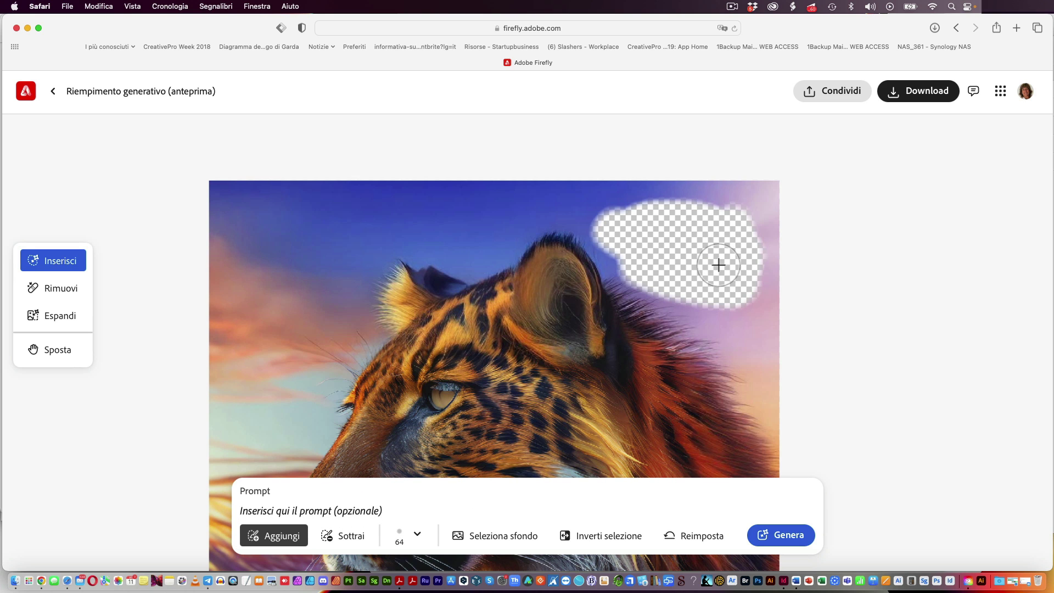
pyautogui.scroll(-3, 329, 440)
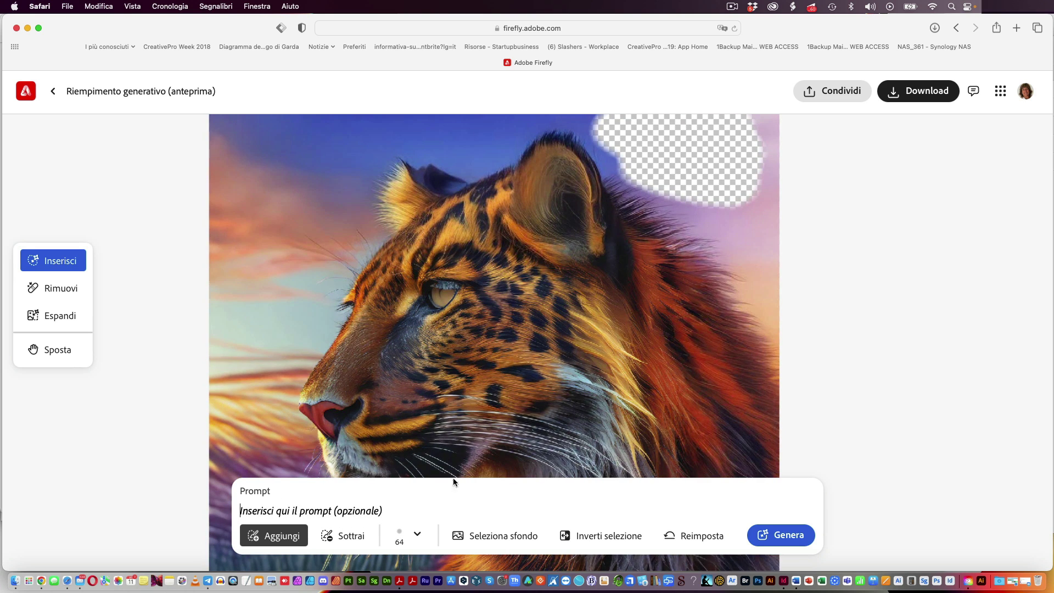
# Enter the prompt 'a red ara parrot flying in the sky, side shot'.
pyautogui.write('a f')
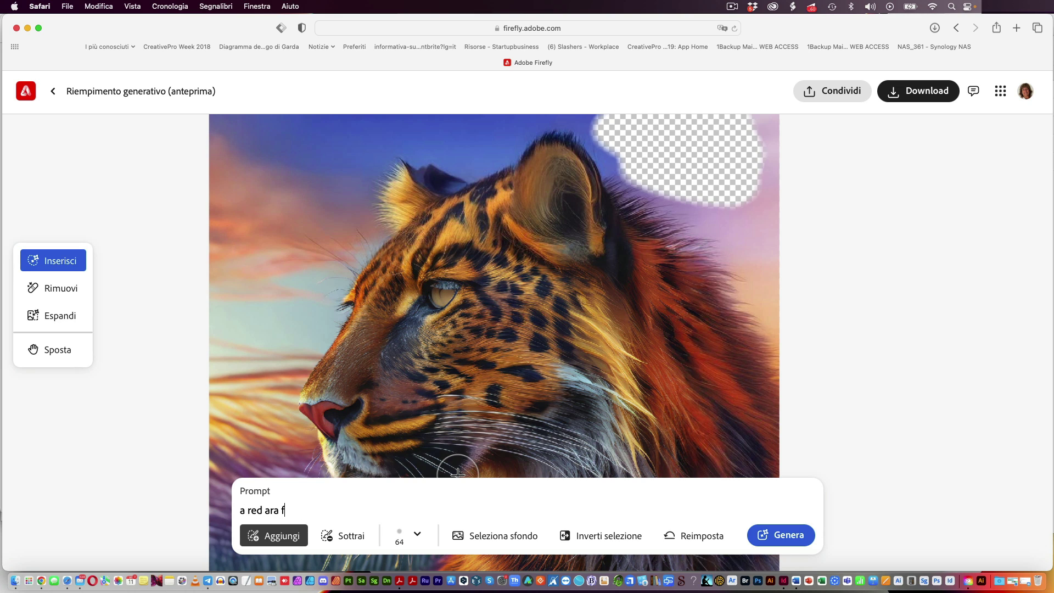
pyautogui.write('lying in the sky, side shot')
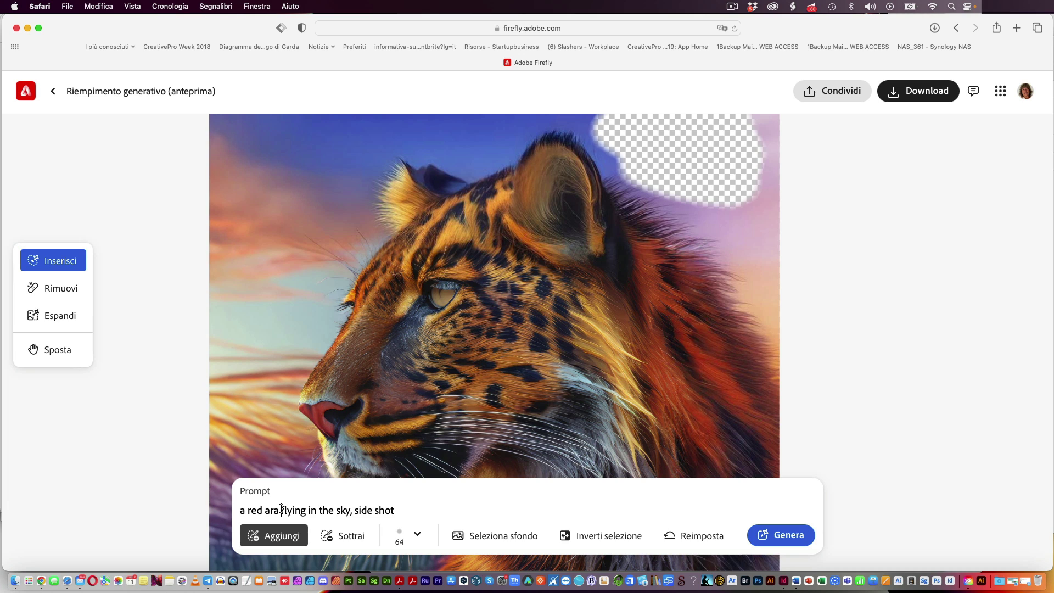
pyautogui.write('parro')
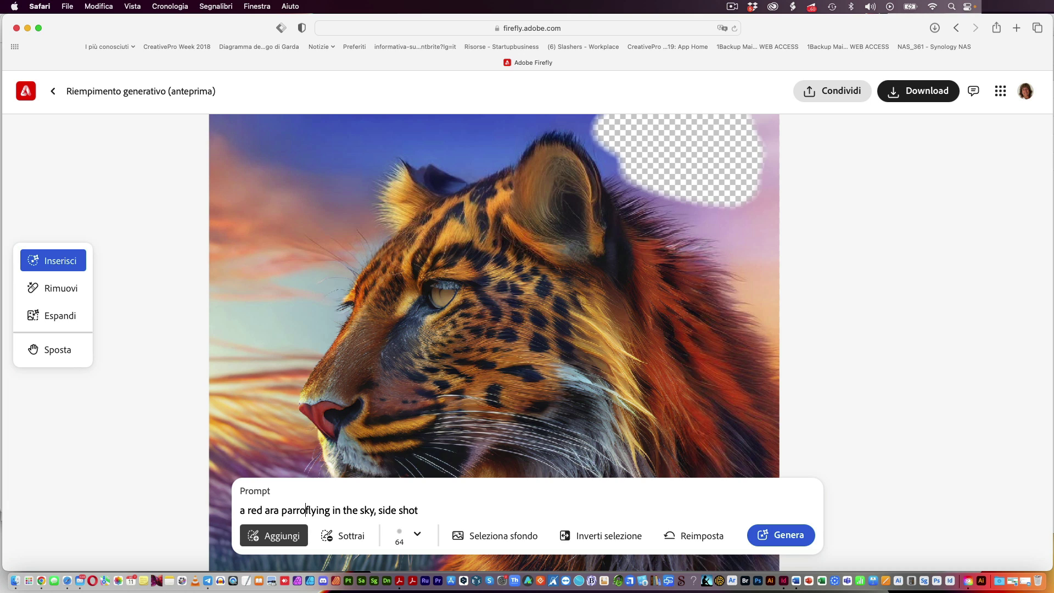
pyautogui.press('BackSpace')
pyautogui.press('BackSpace')
pyautogui.write('e')
pyautogui.press('BackSpace')
pyautogui.press('BackSpace')
pyautogui.write('r')
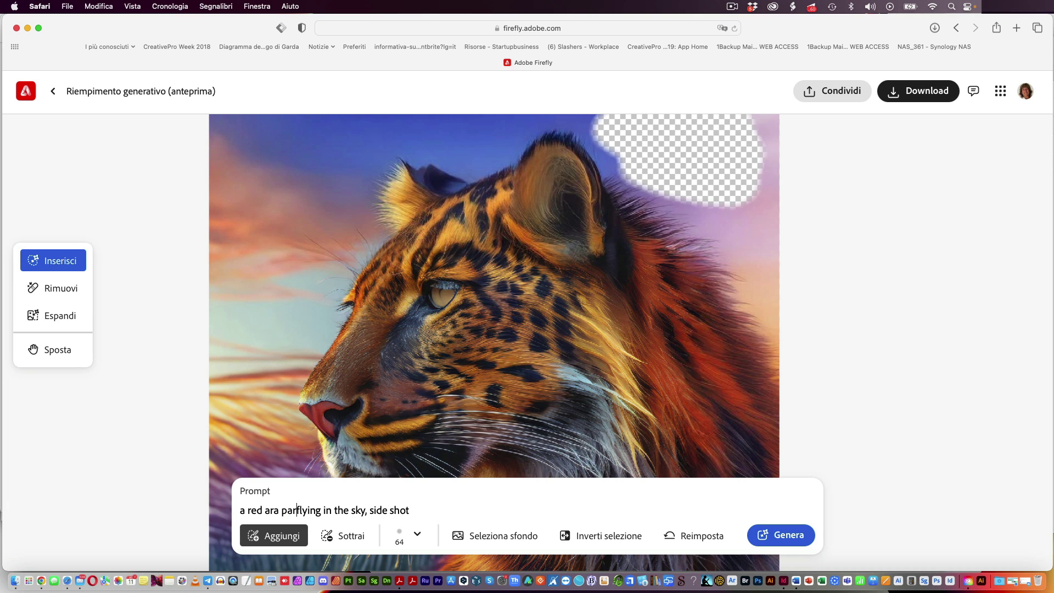
pyautogui.write('r')
pyautogui.press('BackSpace')
pyautogui.write('ot')
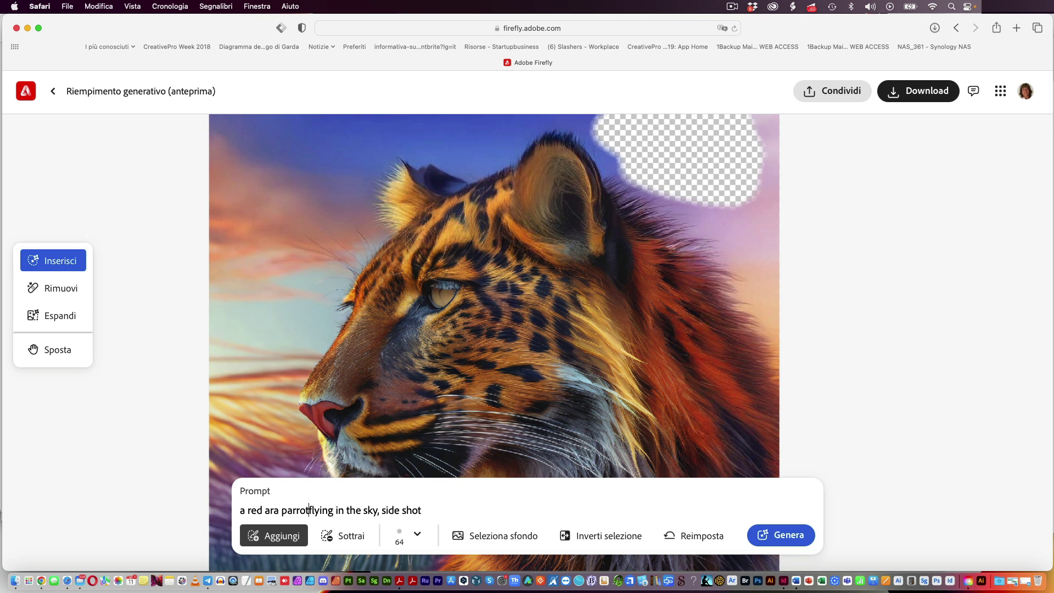
# Generate three macaw variations in the marked sky and settle on previewing the third.
pyautogui.click(798, 535)
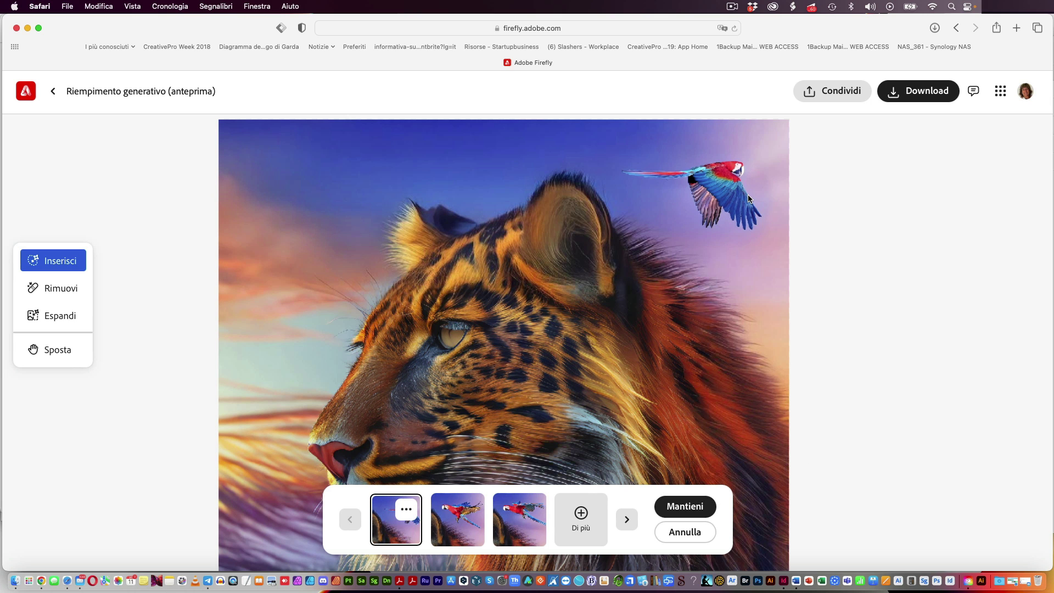
pyautogui.click(469, 522)
pyautogui.click(532, 522)
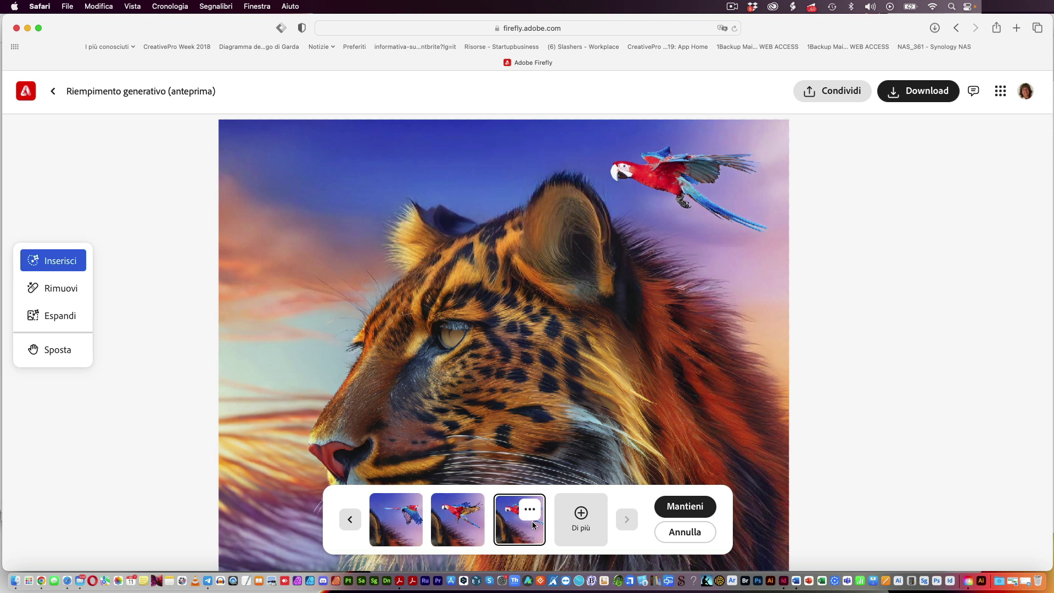
pyautogui.click(410, 524)
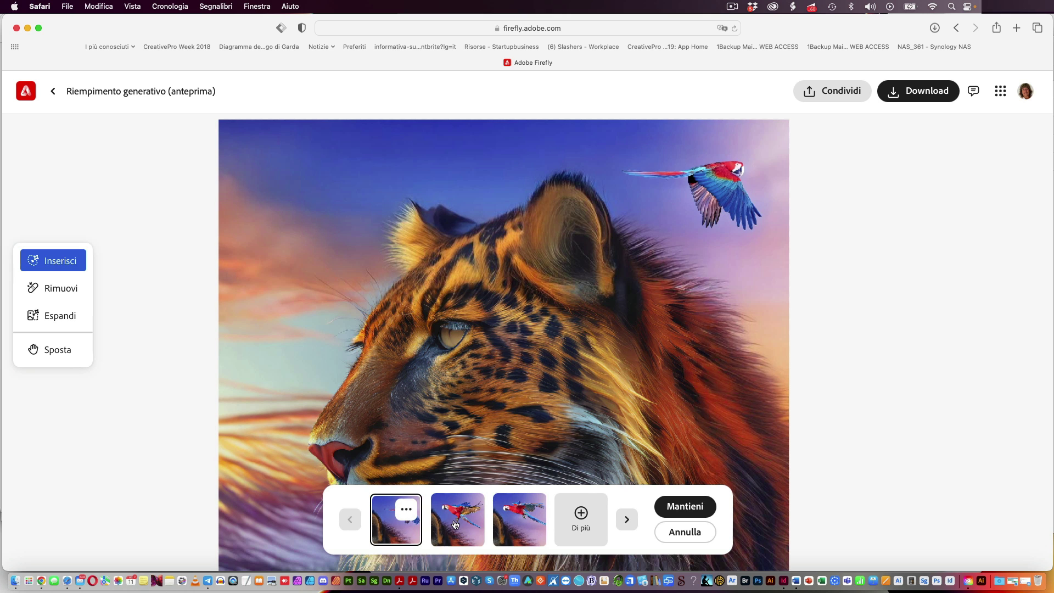
pyautogui.click(455, 524)
pyautogui.click(519, 523)
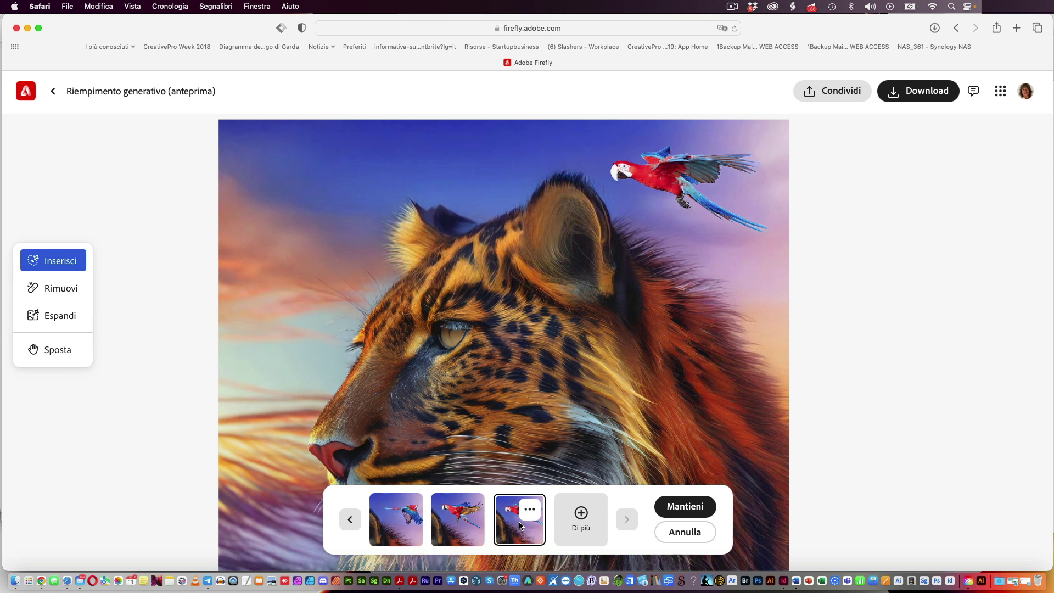
# Keep the third macaw and brush a sky patch left of the leopard's nose.
pyautogui.click(685, 509)
pyautogui.scroll(-5, 387, 449)
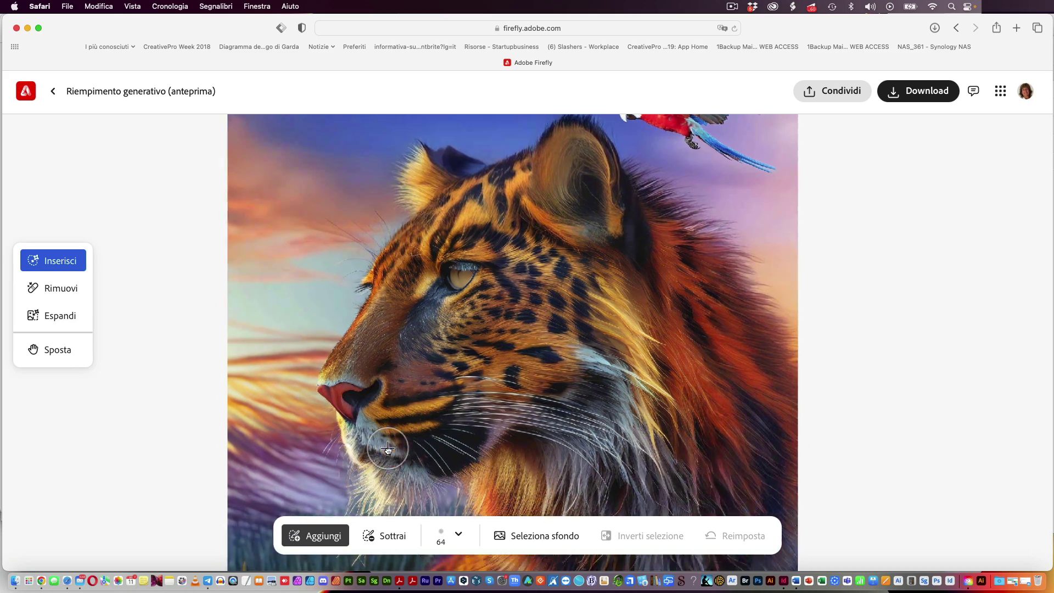
pyautogui.scroll(5, 388, 449)
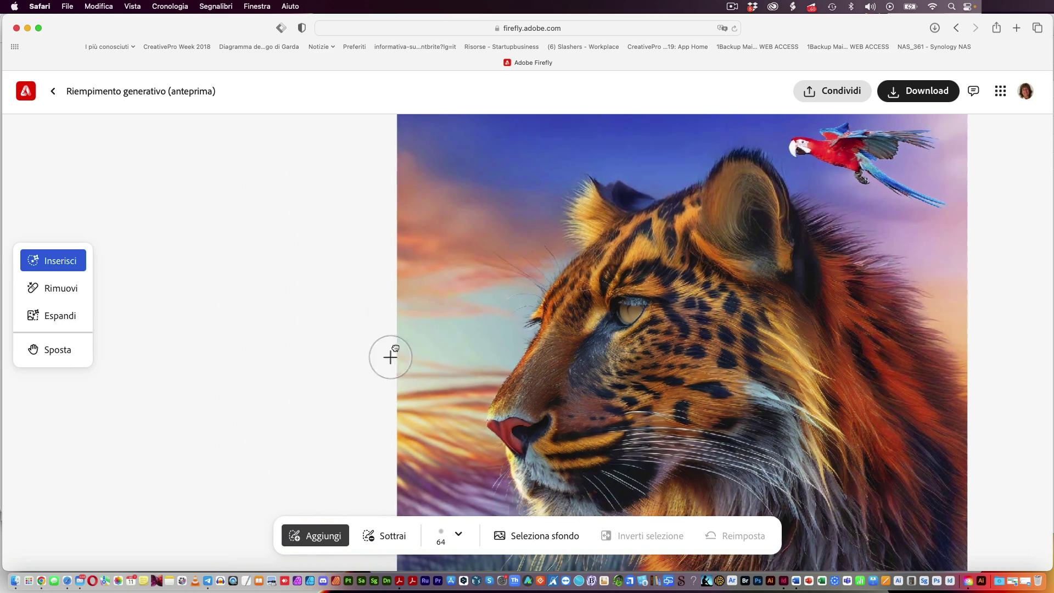
pyautogui.scroll(-5, 458, 368)
pyautogui.hscroll(5, 457, 368)
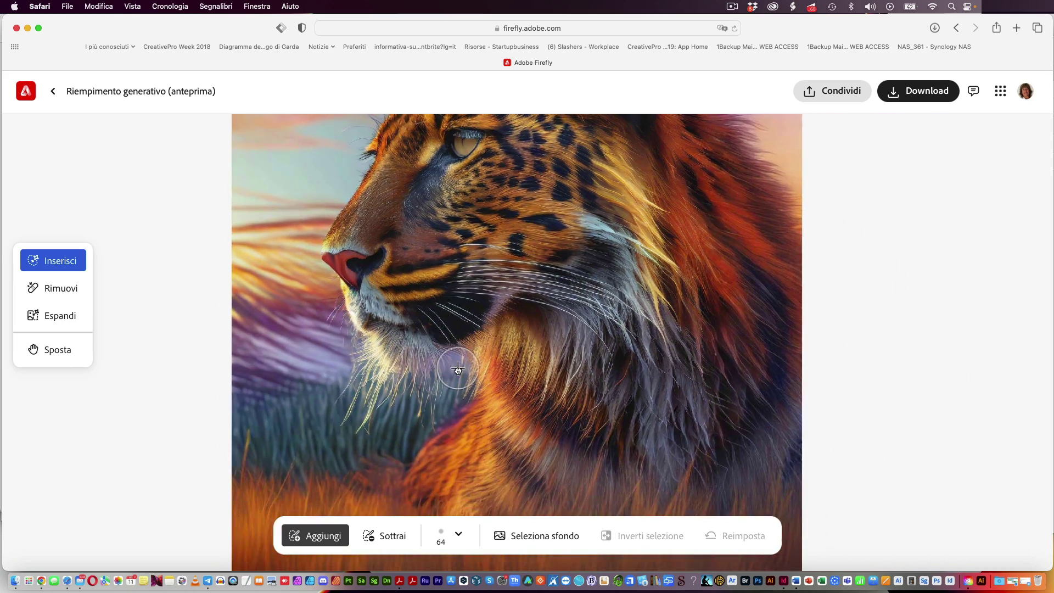
pyautogui.scroll(5, 458, 367)
pyautogui.hscroll(-3, 457, 368)
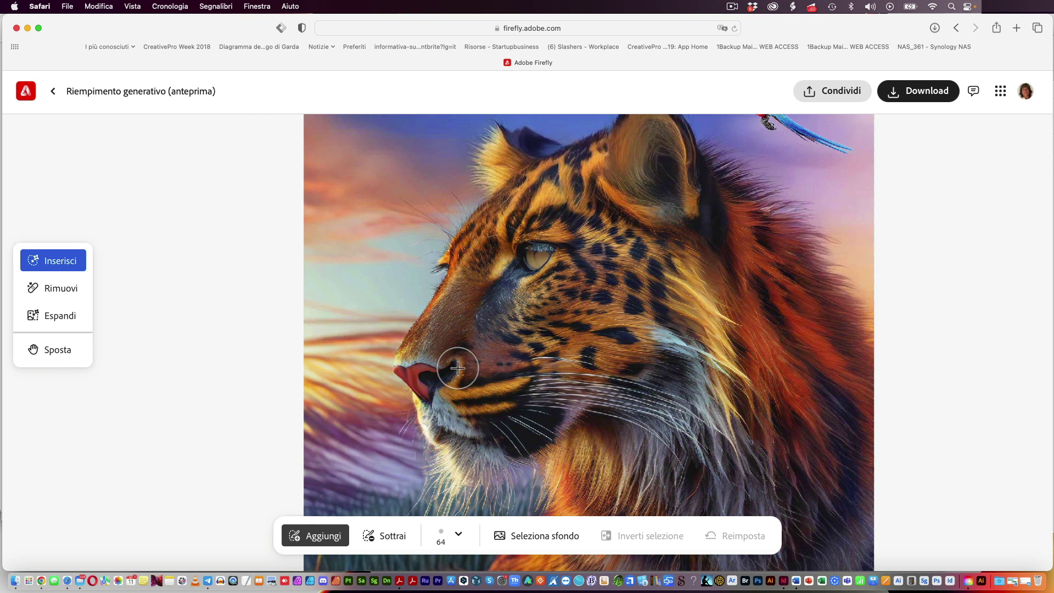
pyautogui.moveTo(323, 326)
pyautogui.mouseDown()
pyautogui.moveTo(305, 332)
pyautogui.moveTo(370, 337)
pyautogui.moveTo(343, 306)
pyautogui.moveTo(369, 275)
pyautogui.moveTo(360, 335)
pyautogui.moveTo(324, 336)
pyautogui.mouseUp()
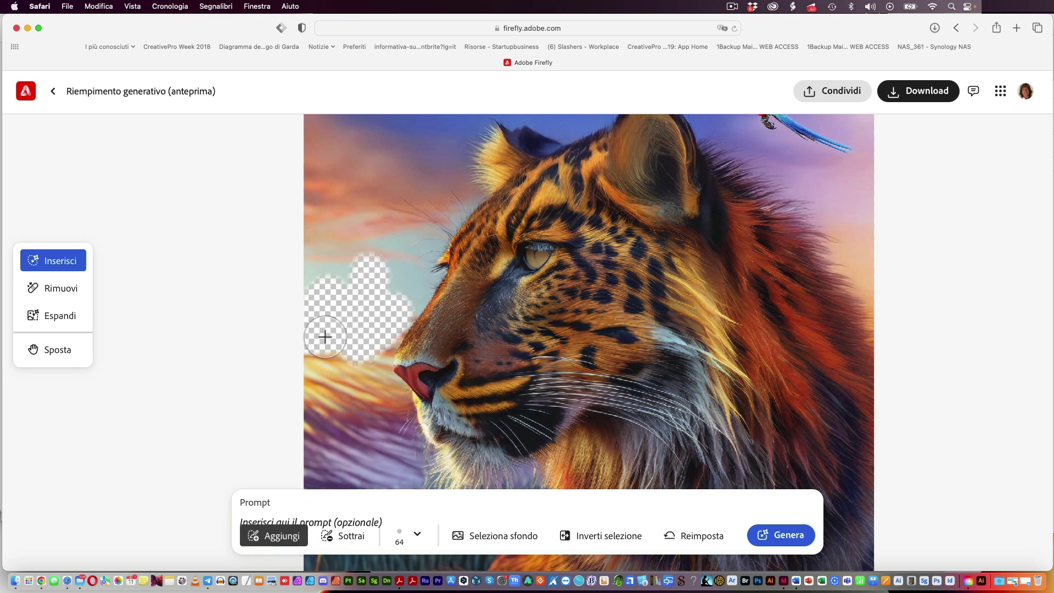
# Generate fill in the marked patch from the prompt 'mountains on the background'.
pyautogui.click(344, 512)
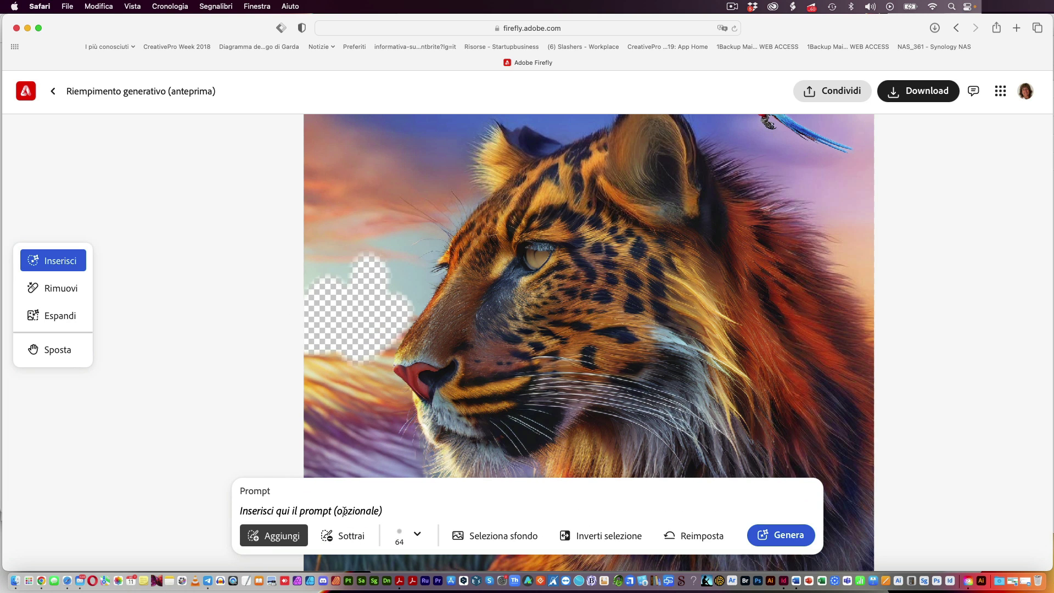
pyautogui.write('mountains on the bac')
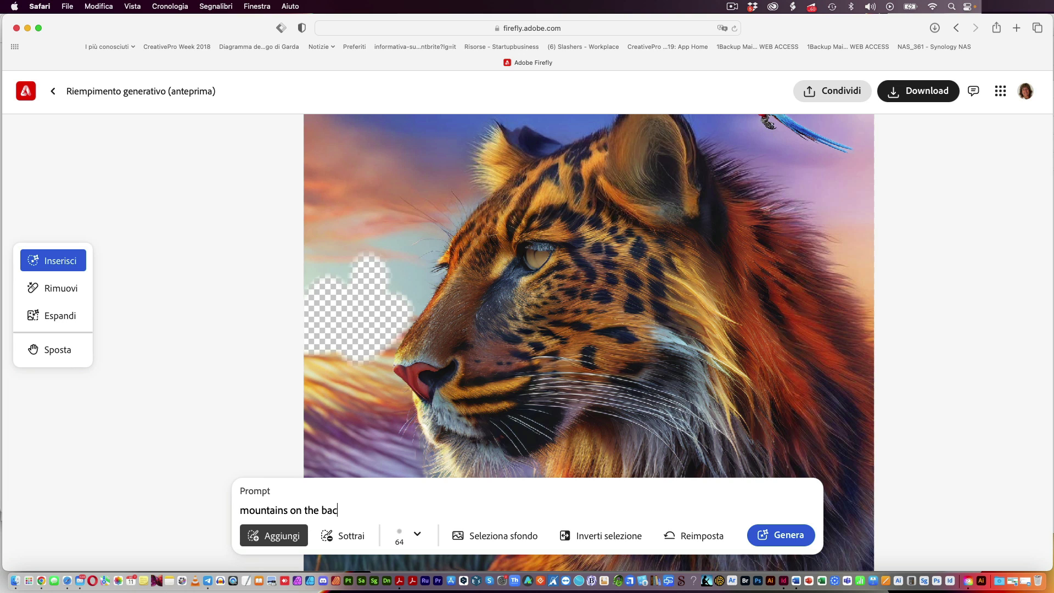
pyautogui.write('ground')
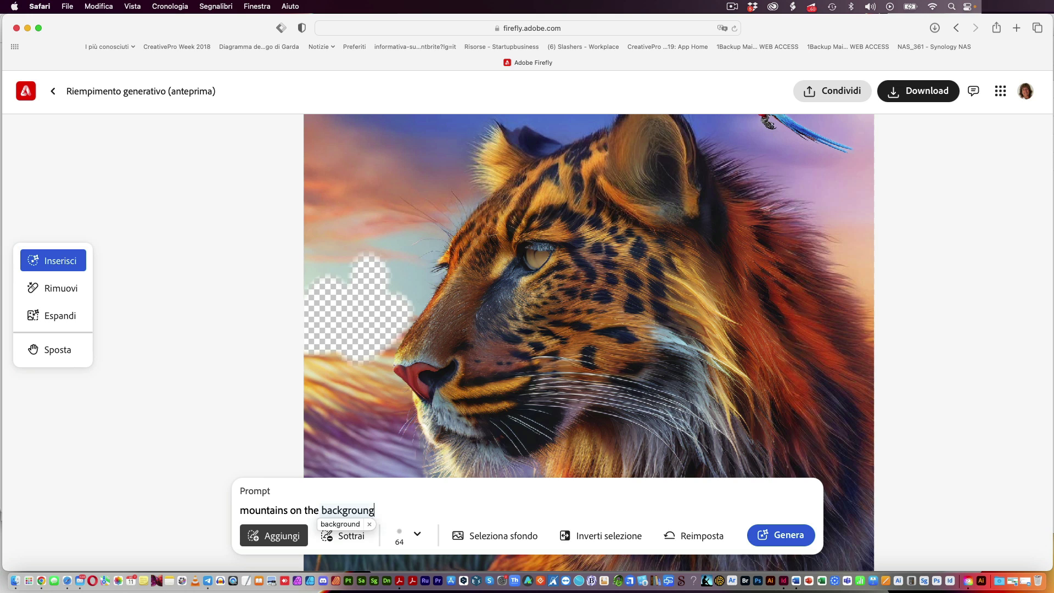
pyautogui.click(797, 537)
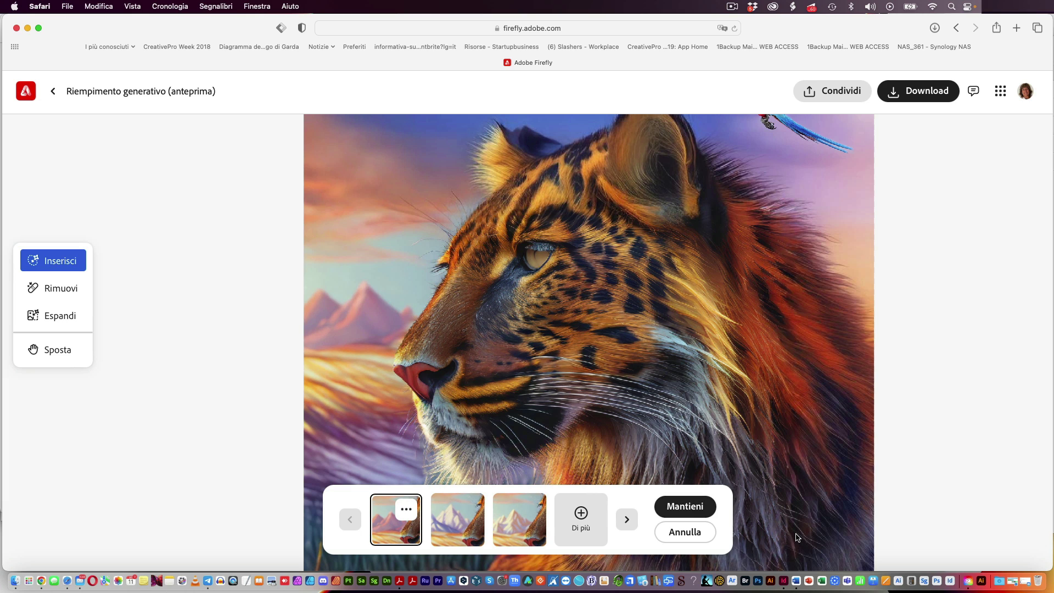
# Compare the three mountain variants and keep the first, with pink peaks behind the nose.
pyautogui.click(466, 524)
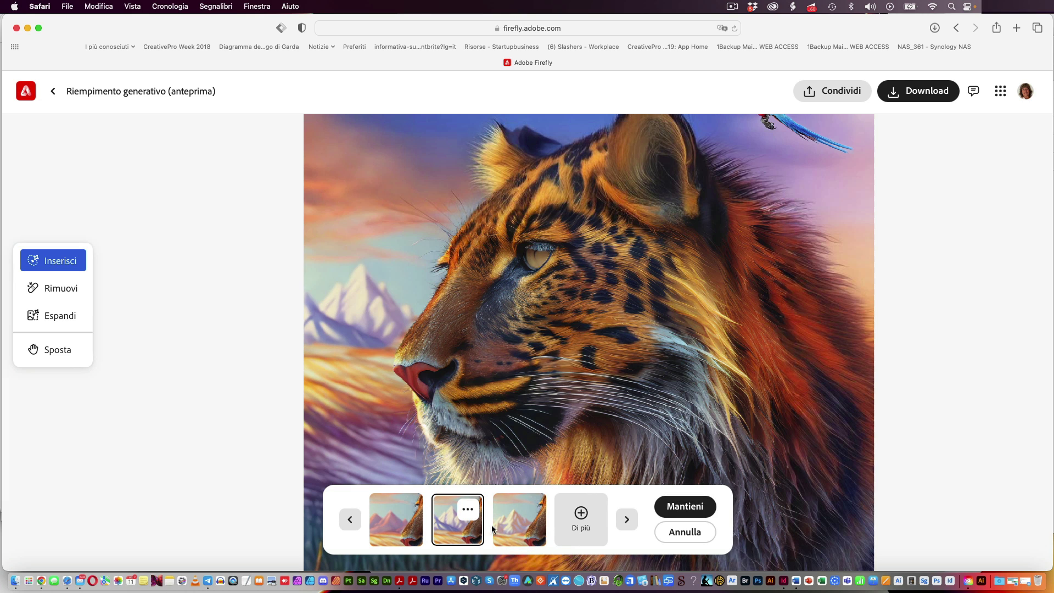
pyautogui.click(529, 525)
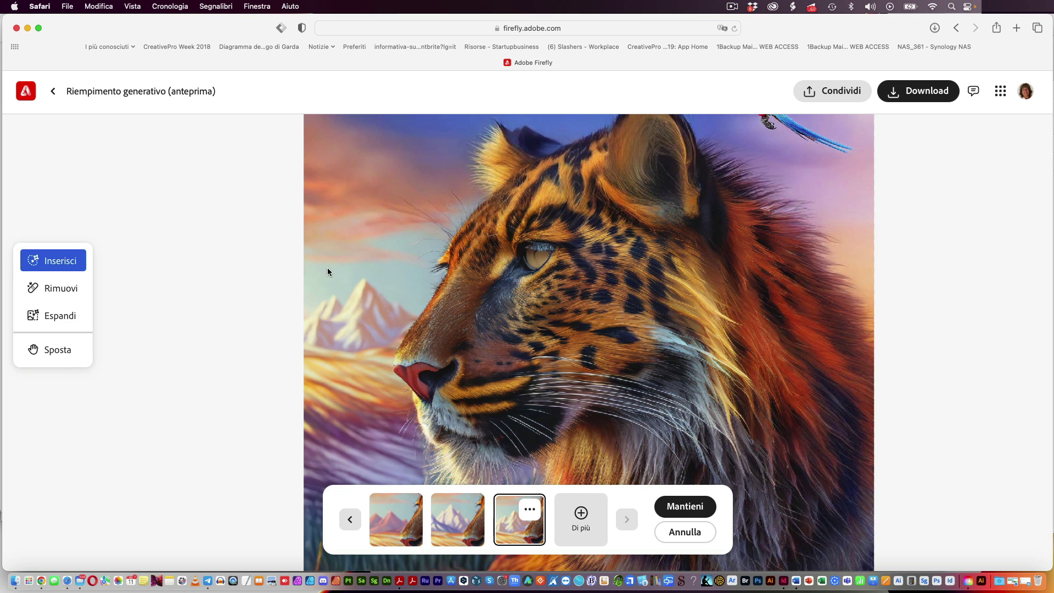
pyautogui.click(466, 541)
pyautogui.click(400, 530)
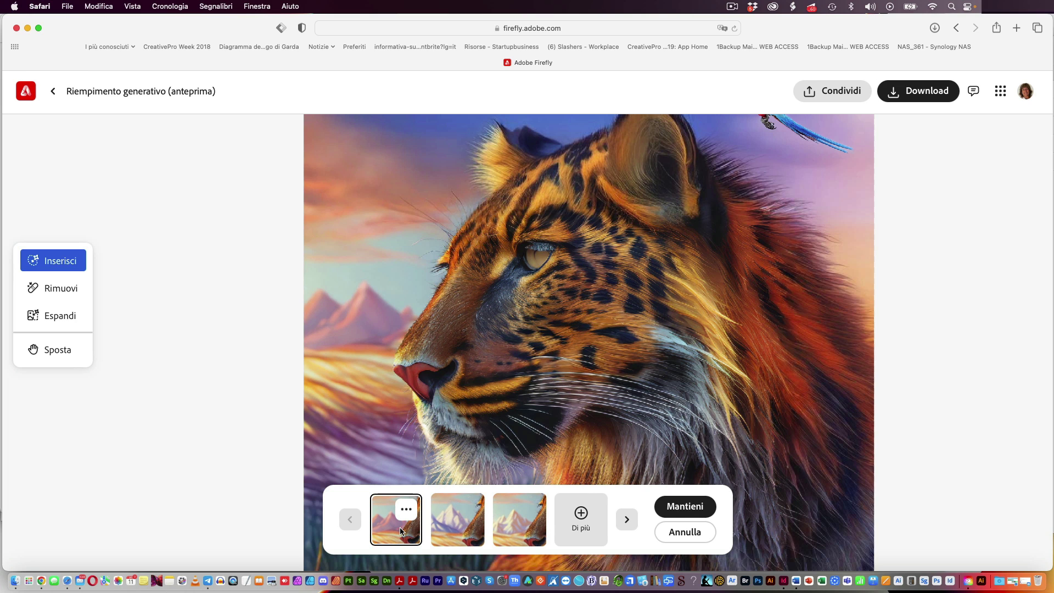
pyautogui.click(524, 532)
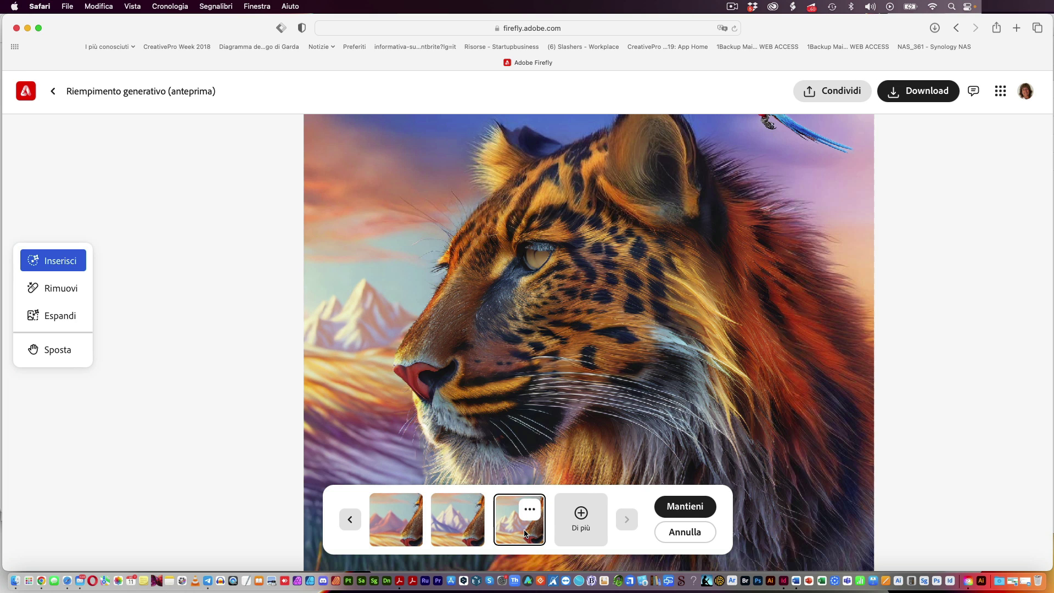
pyautogui.click(407, 523)
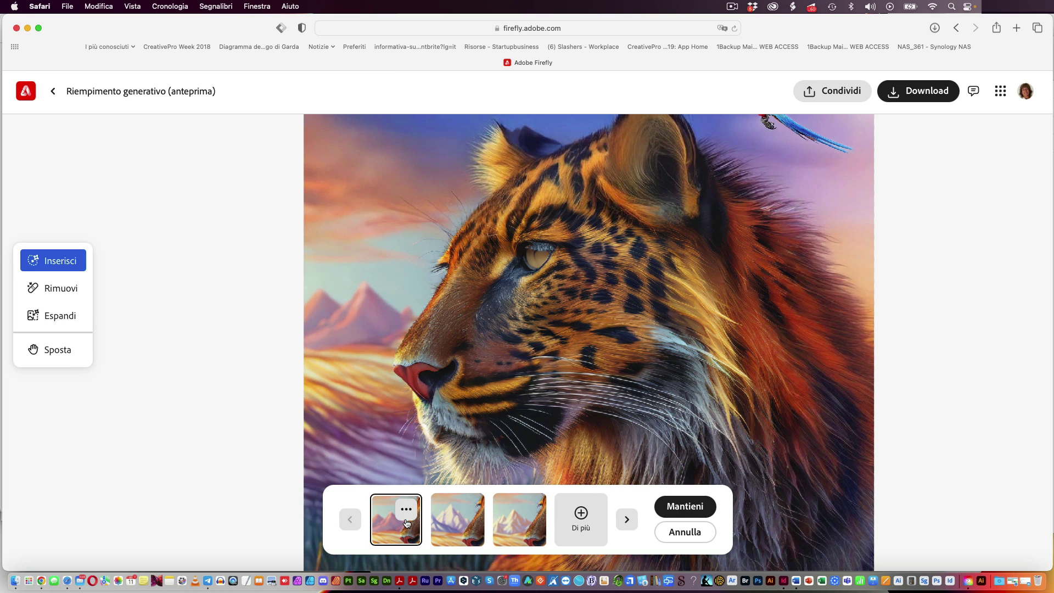
pyautogui.click(461, 525)
pyautogui.click(501, 526)
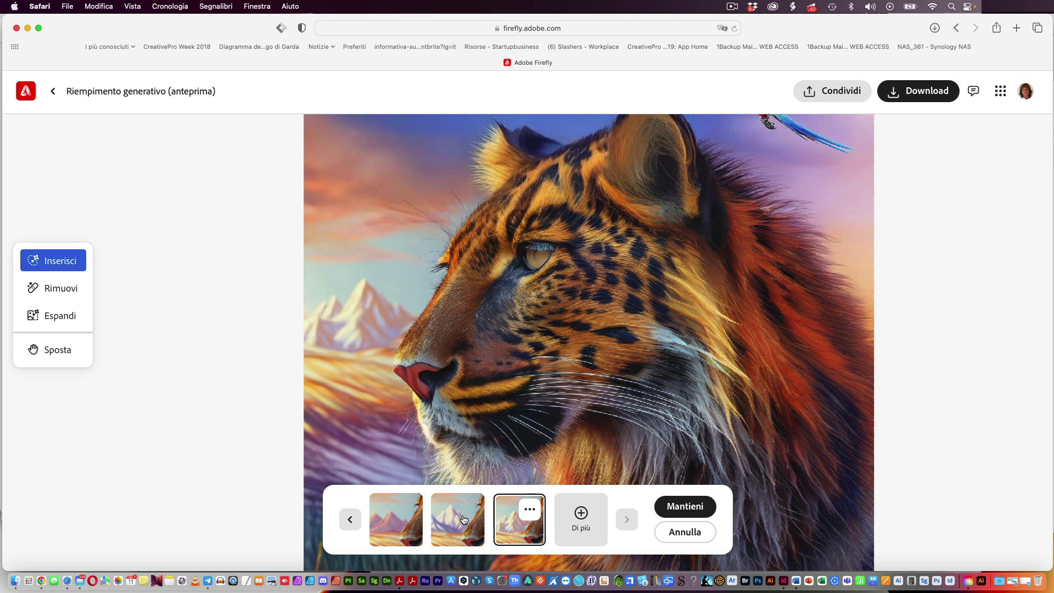
pyautogui.click(404, 522)
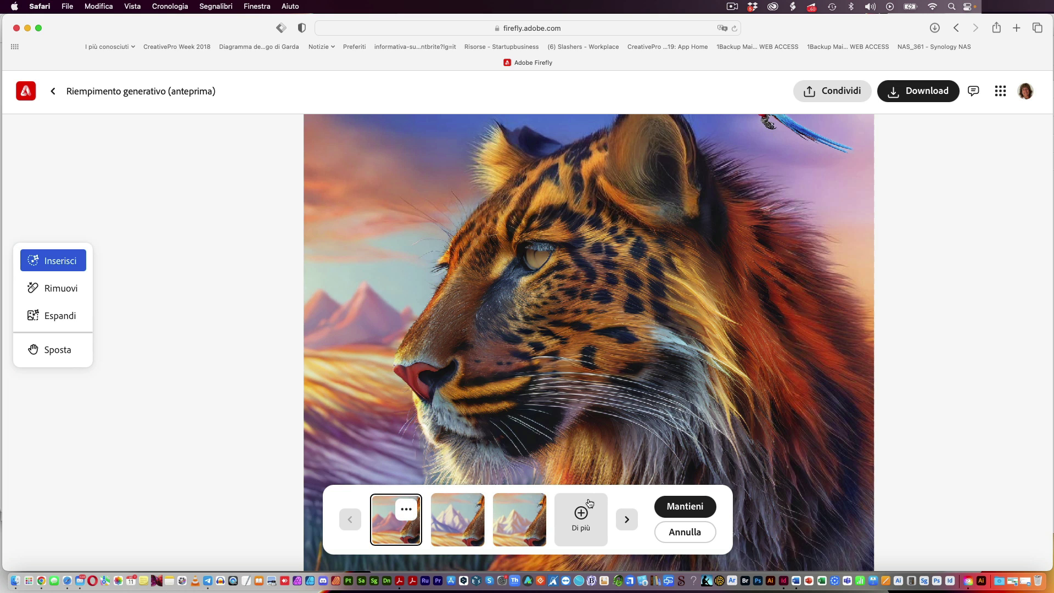
pyautogui.click(690, 512)
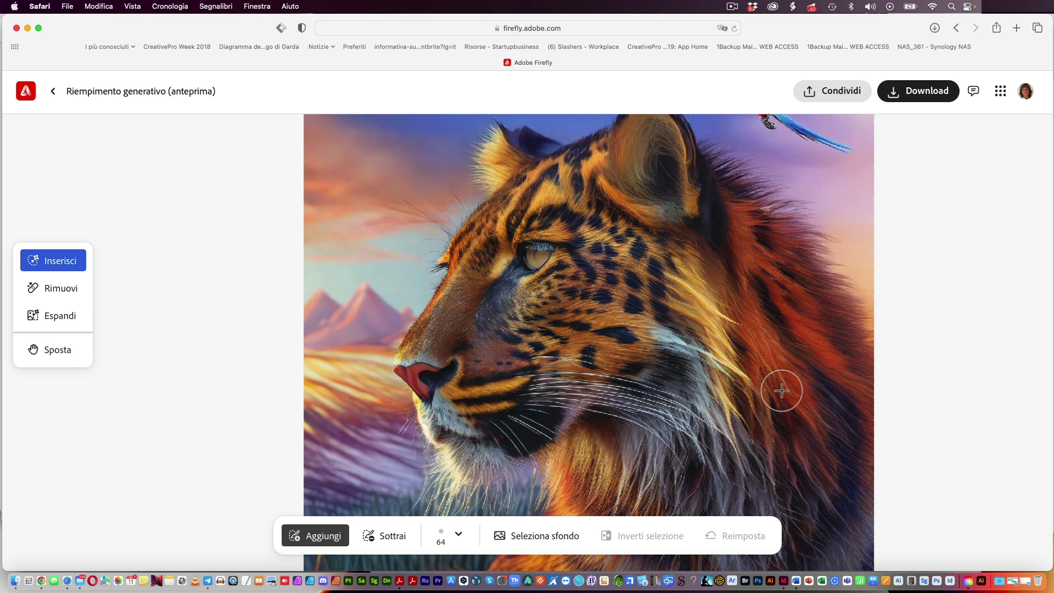
# Download the finished painting as a PNG and open it from the Downloads folder in Photoshop.
pyautogui.click(916, 92)
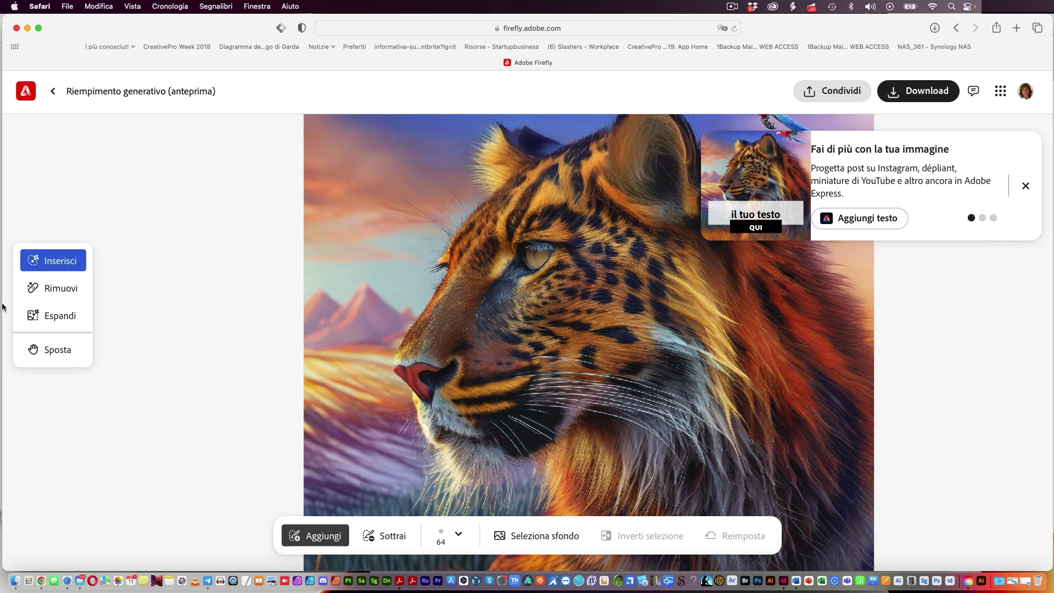
pyautogui.rightClick(999, 581)
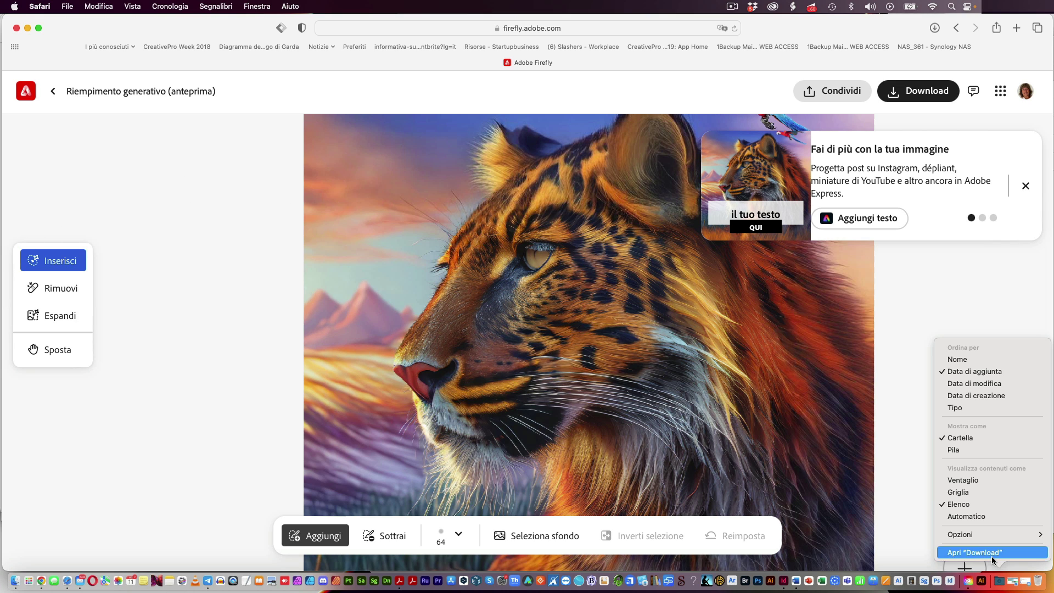
pyautogui.click(991, 556)
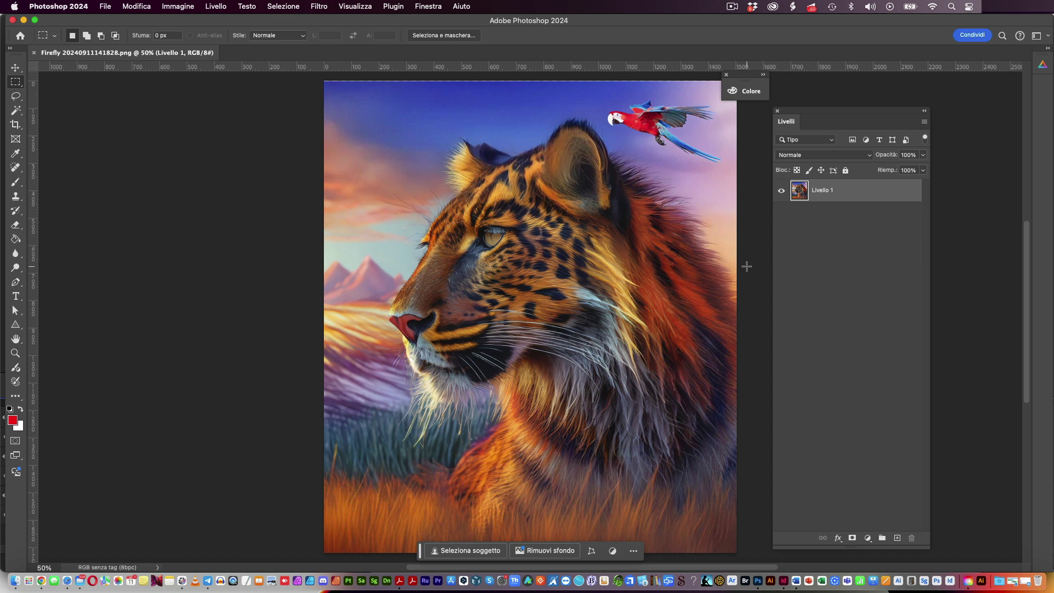
# Check in Image Size that the painting measures 1504 x 1719 px, leaving it unchanged.
pyautogui.click(16, 68)
pyautogui.click(188, 157)
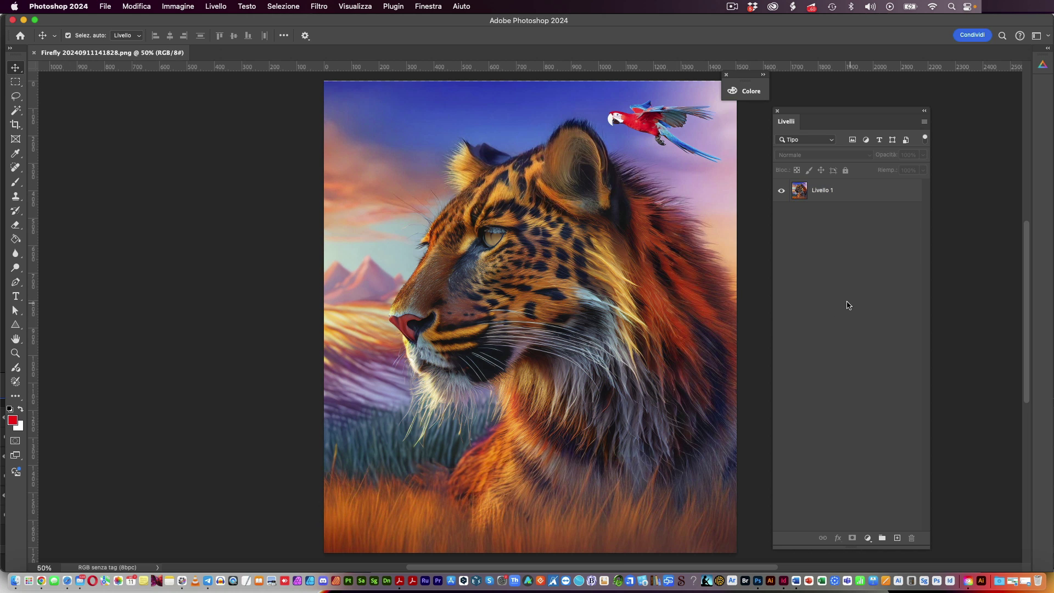
pyautogui.click(181, 6)
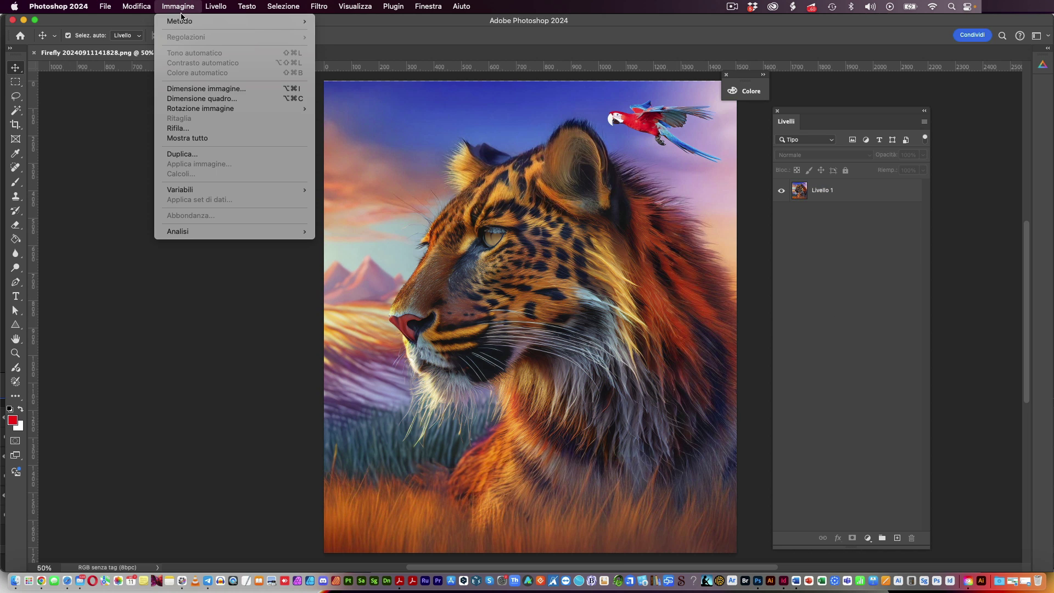
pyautogui.click(195, 89)
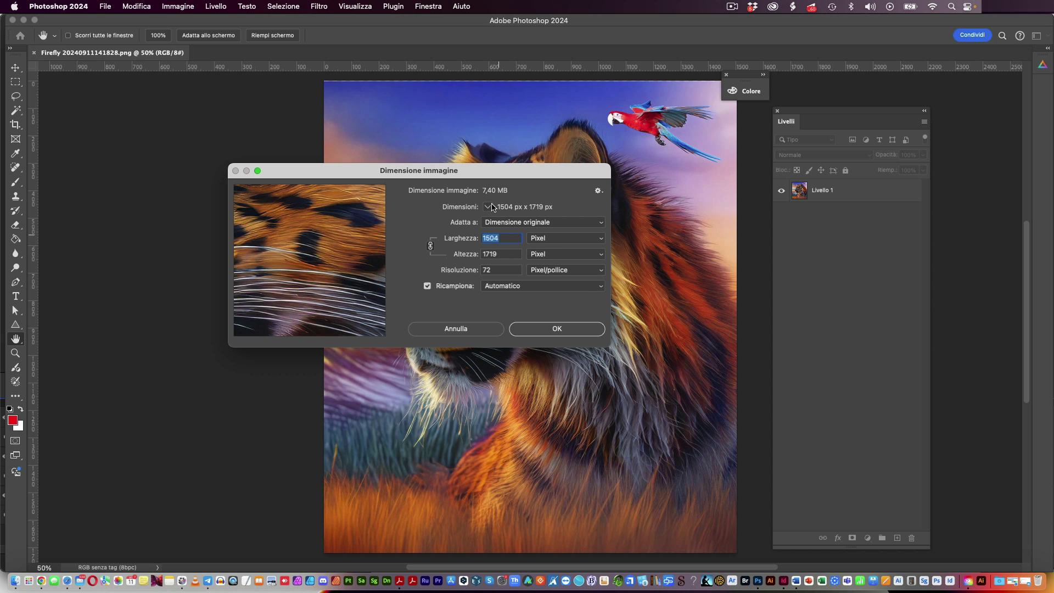
pyautogui.click(547, 329)
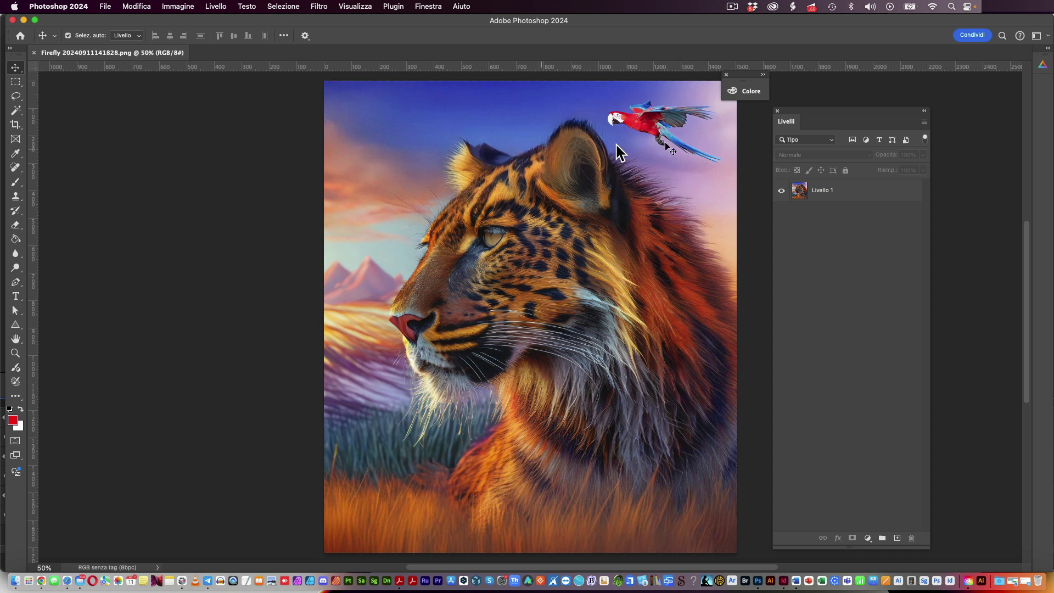
# Zoom in on the painting, then return to the Firefly editor in Safari.
pyautogui.click(15, 353)
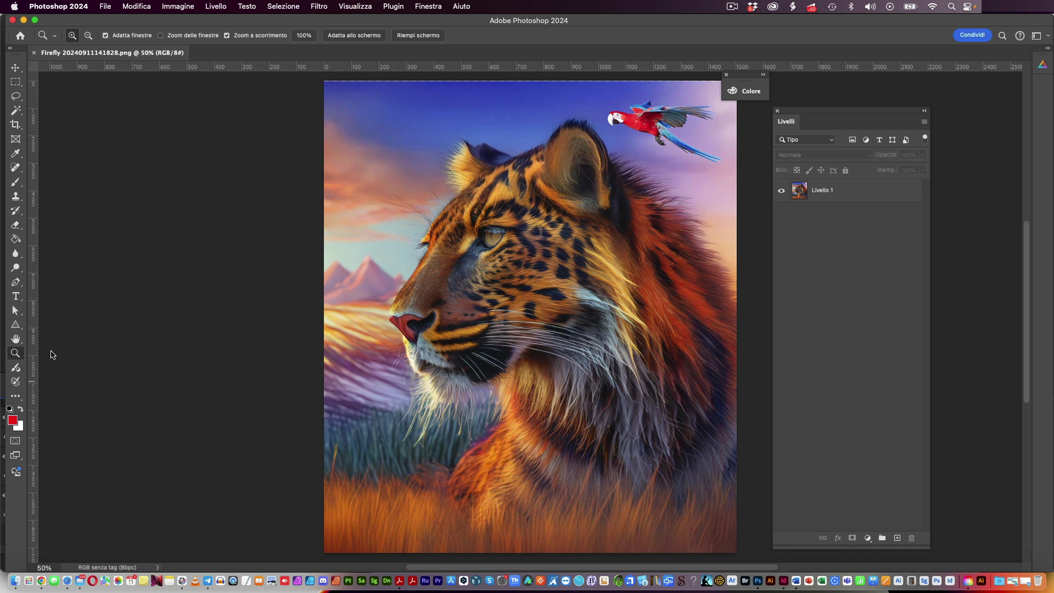
pyautogui.moveTo(663, 170); pyautogui.dragTo(692, 170)
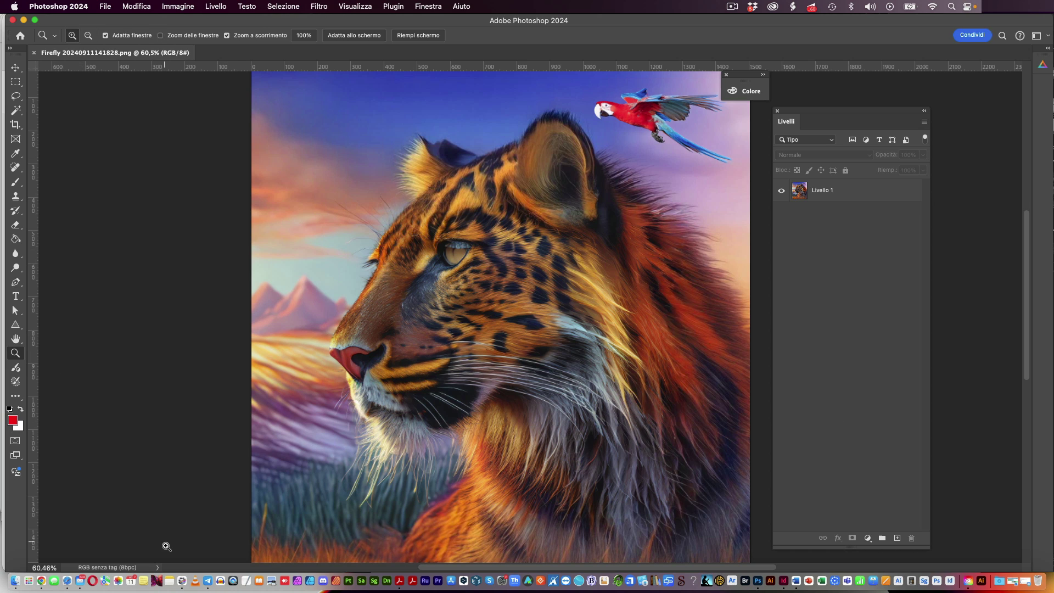
pyautogui.click(67, 581)
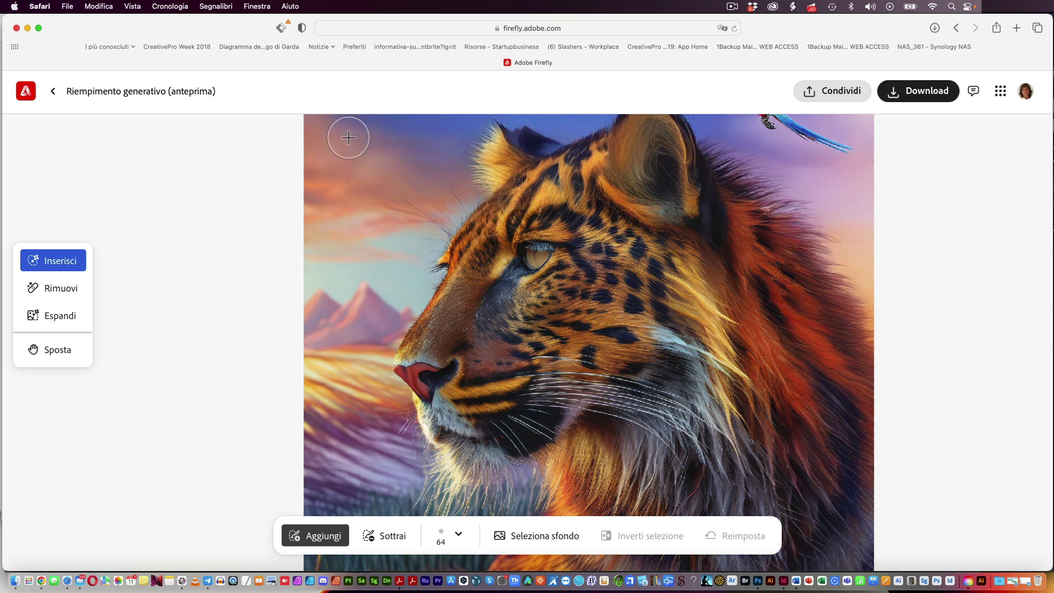
# Go to the Firefly home page and scroll down to the Generative Expand, Text to Image and Generative Fill cards.
pyautogui.click(32, 94)
pyautogui.scroll(-5, 213, 312)
pyautogui.scroll(-3, 213, 312)
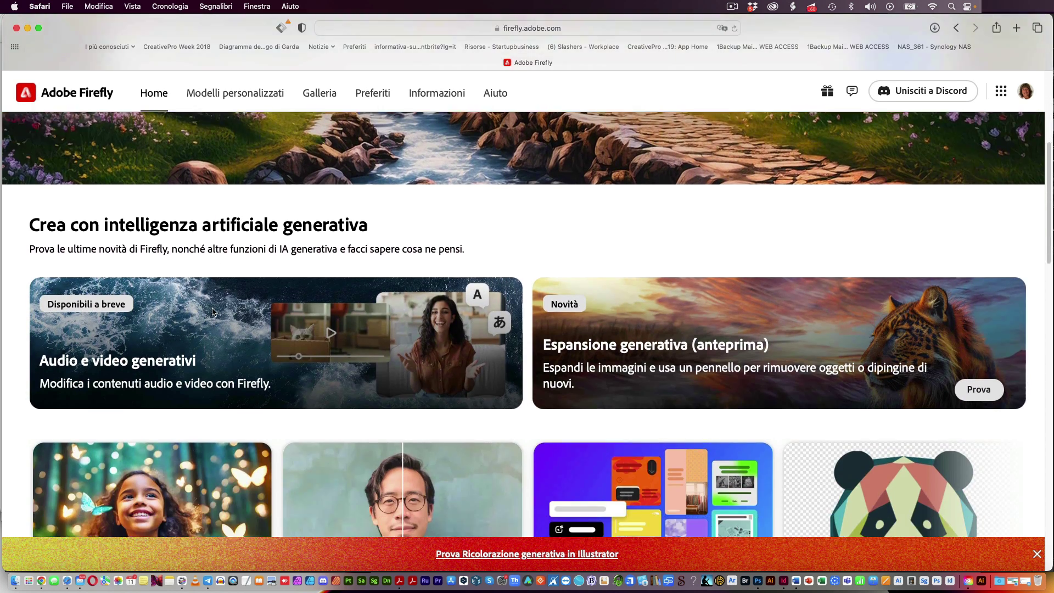
pyautogui.scroll(-3, 213, 312)
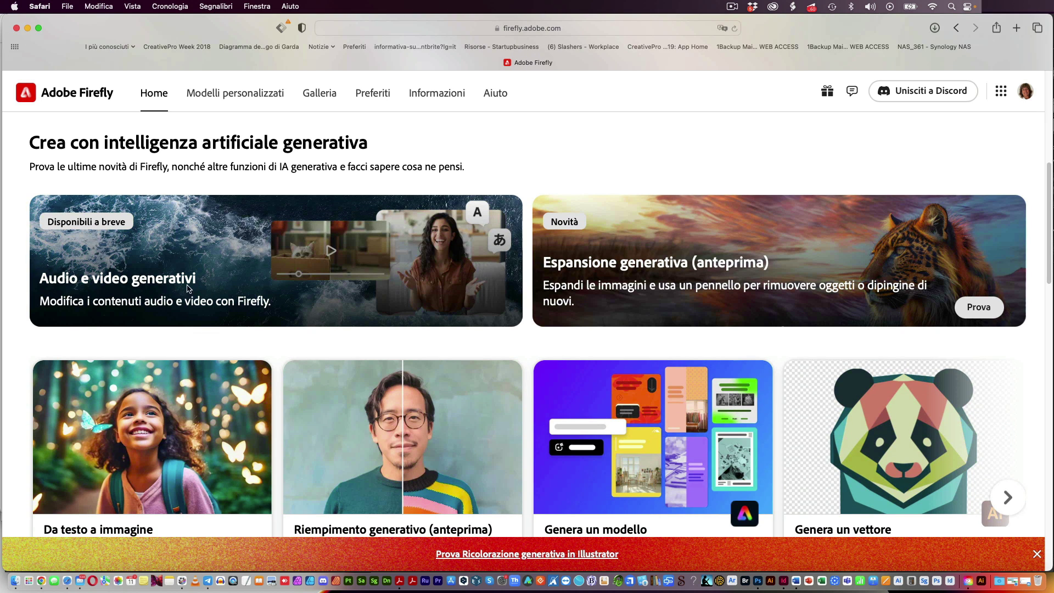
pyautogui.scroll(-2, 138, 284)
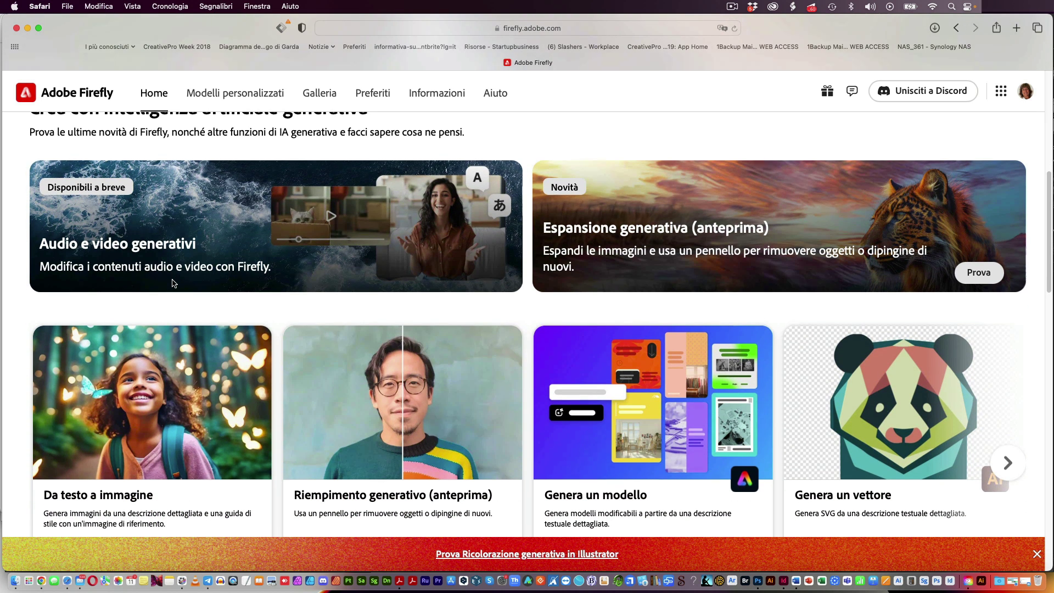